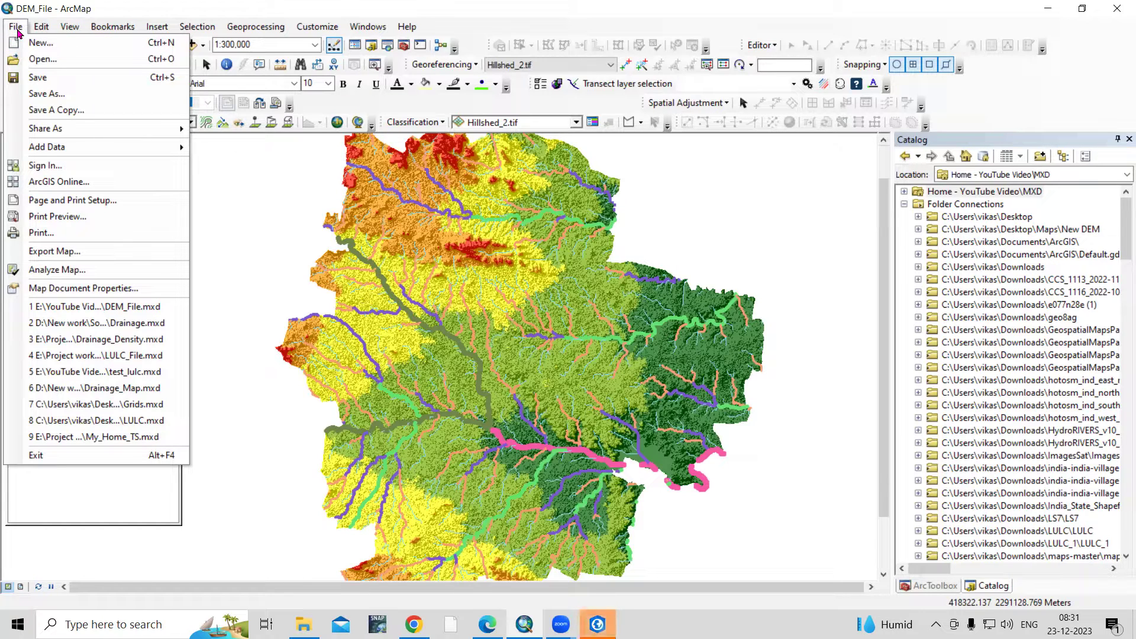
Save the ArcMap drainage document under the new name My_MXD_File in the MXD folder.
click(53, 94)
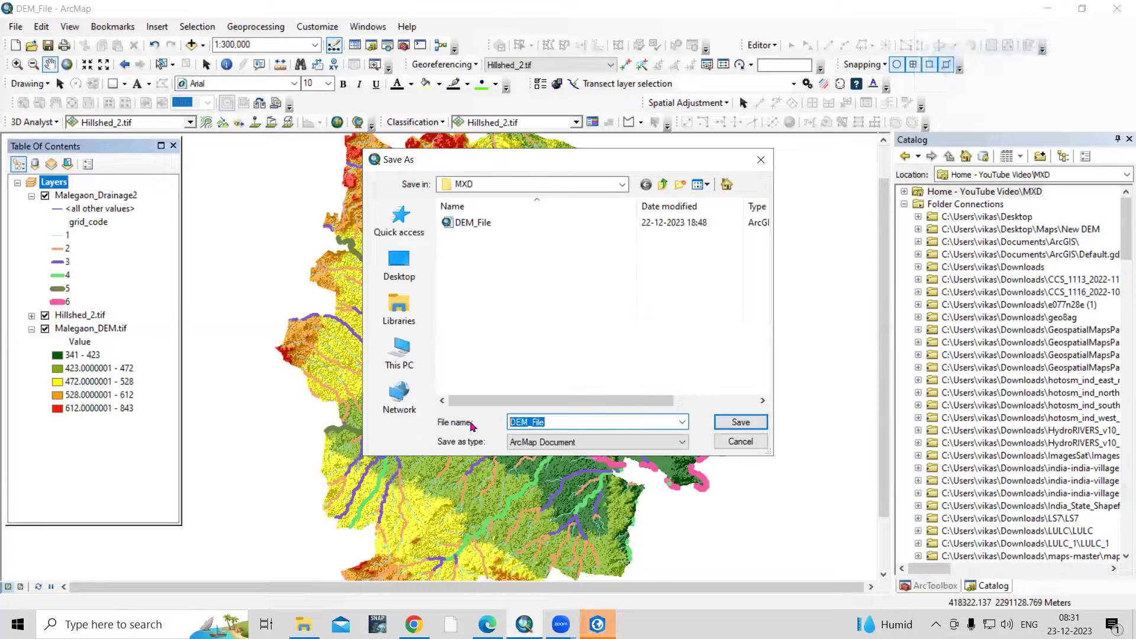
key(BackSpace)
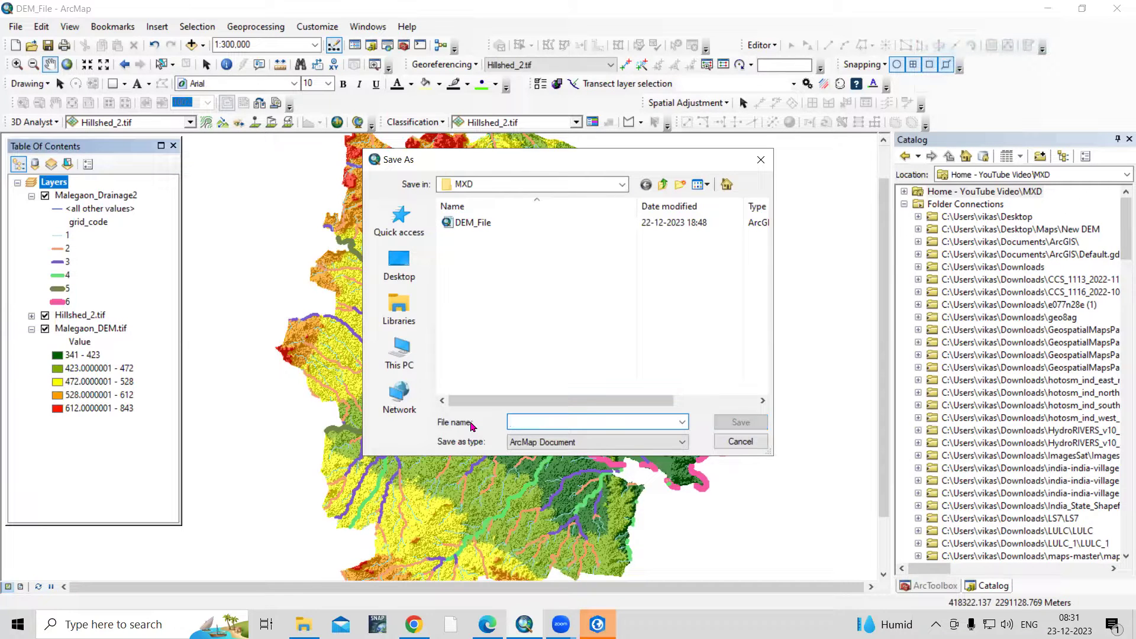
text(My)
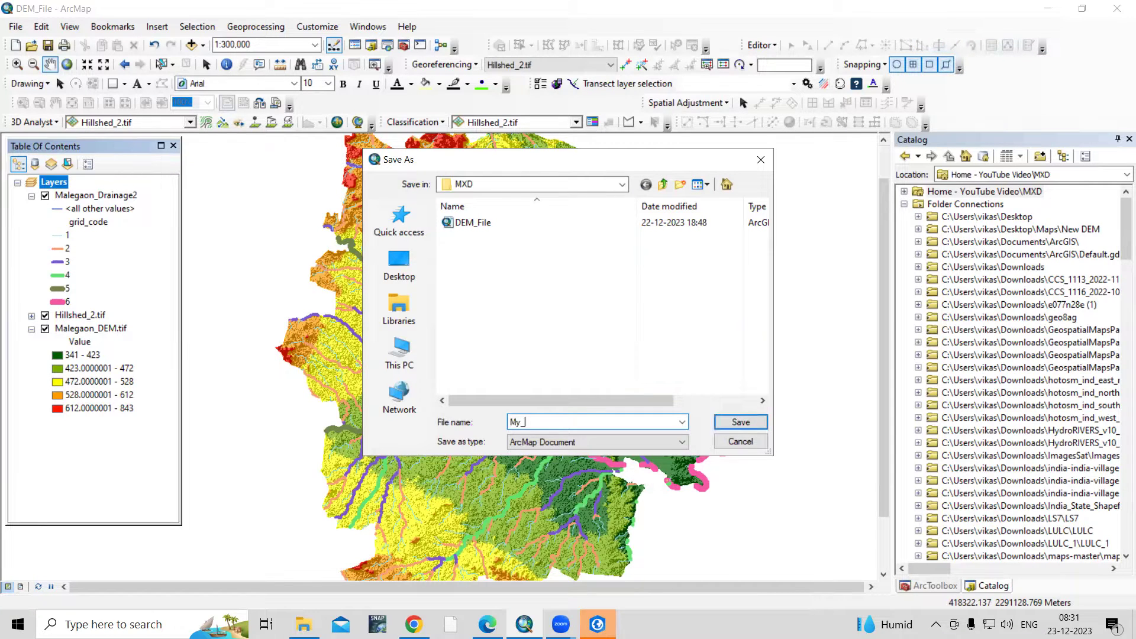
text(_MXD_File)
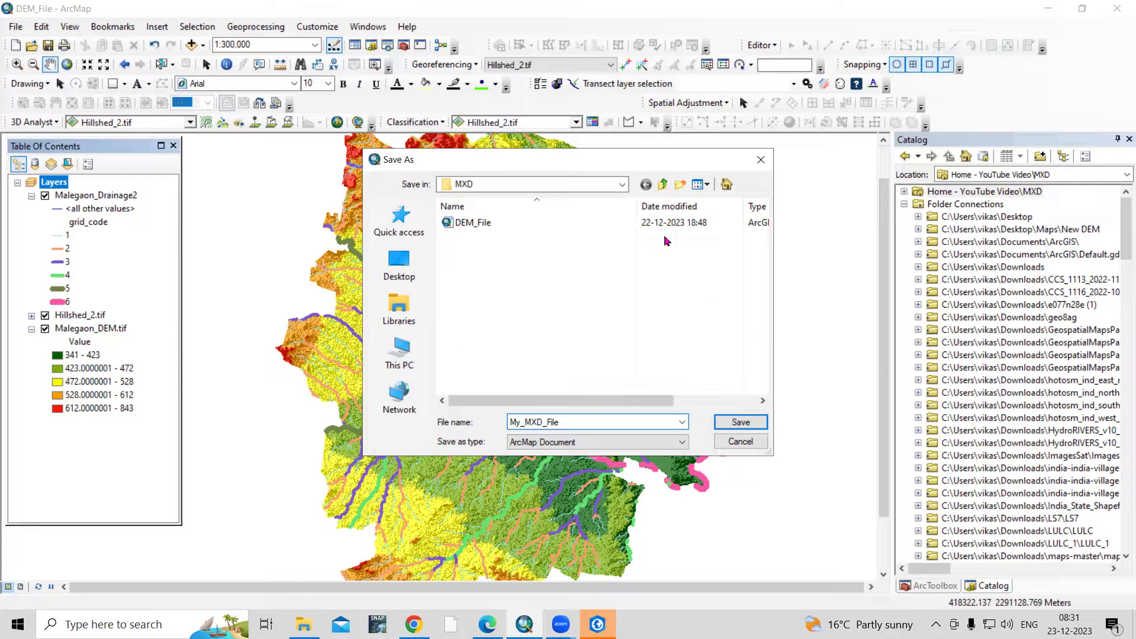
click(741, 423)
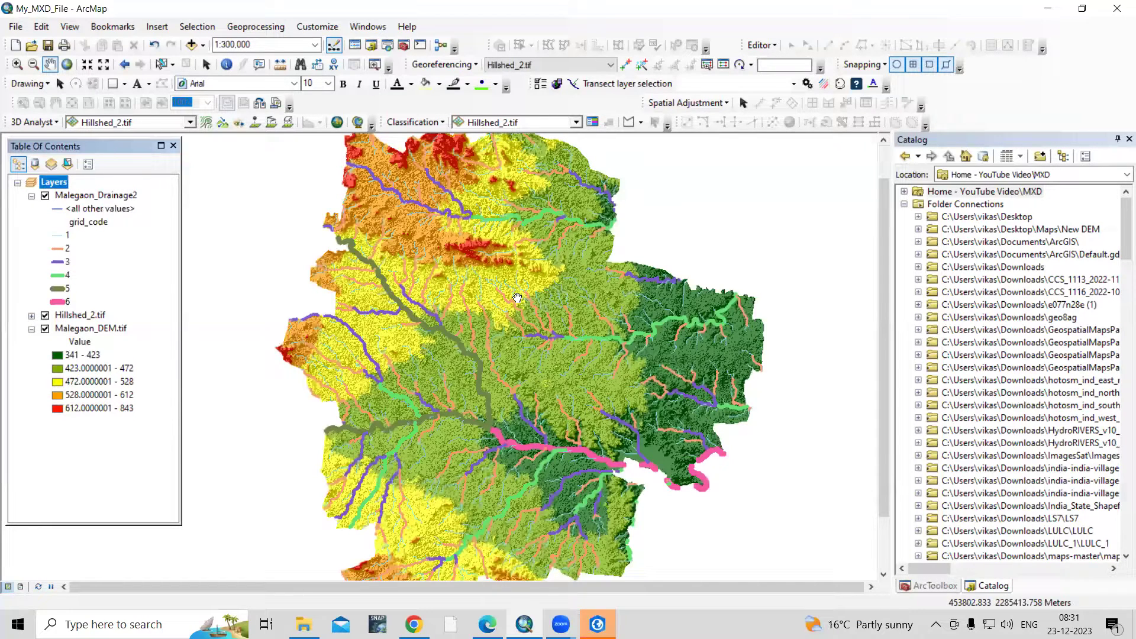
Create the MyProject65 project from ArcGIS Pro's Map template, then return to ArcMap.
click(598, 624)
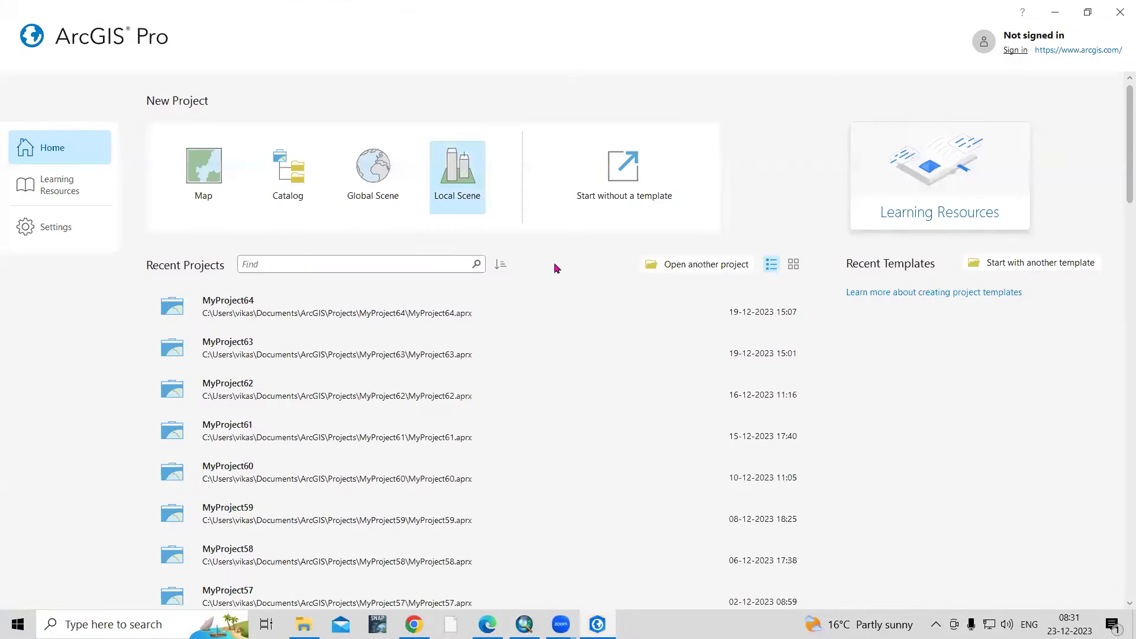
click(203, 174)
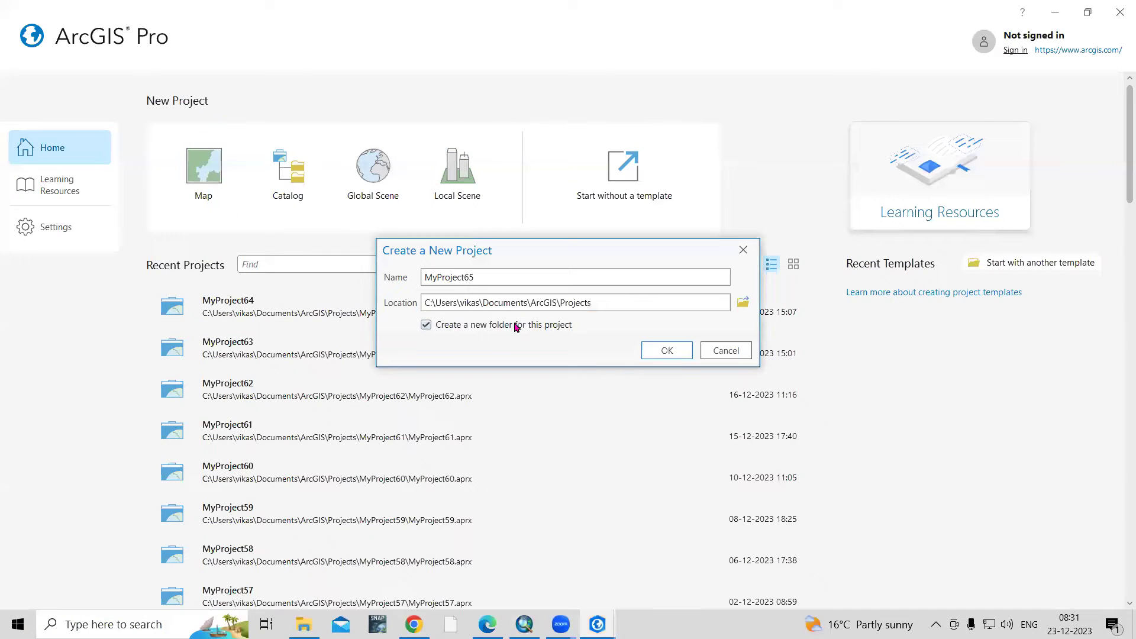
click(648, 349)
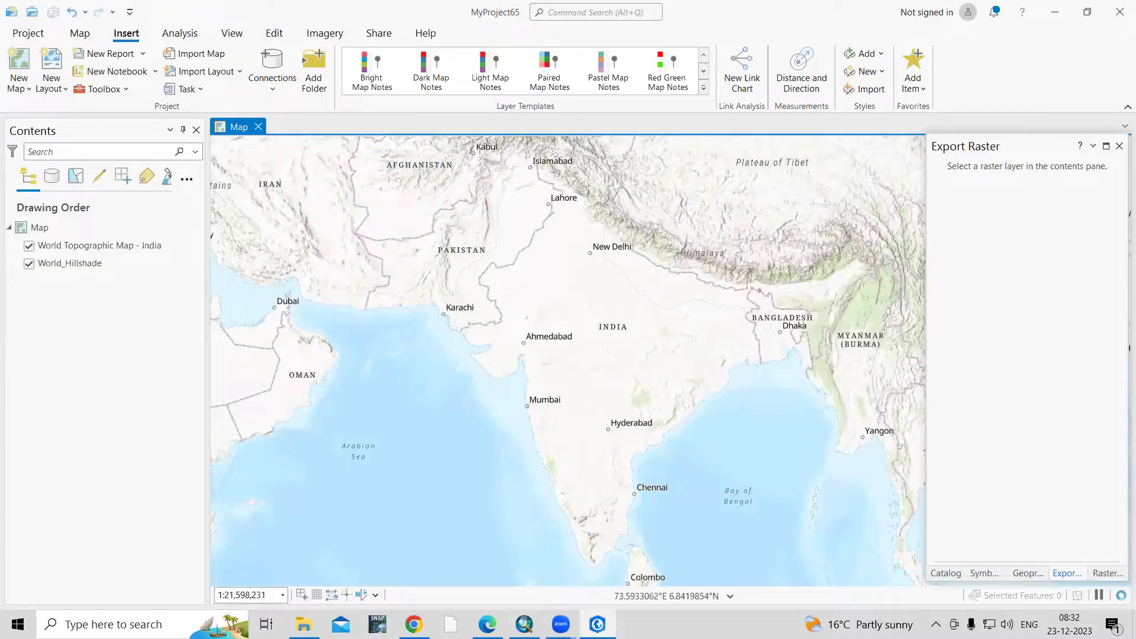
click(524, 625)
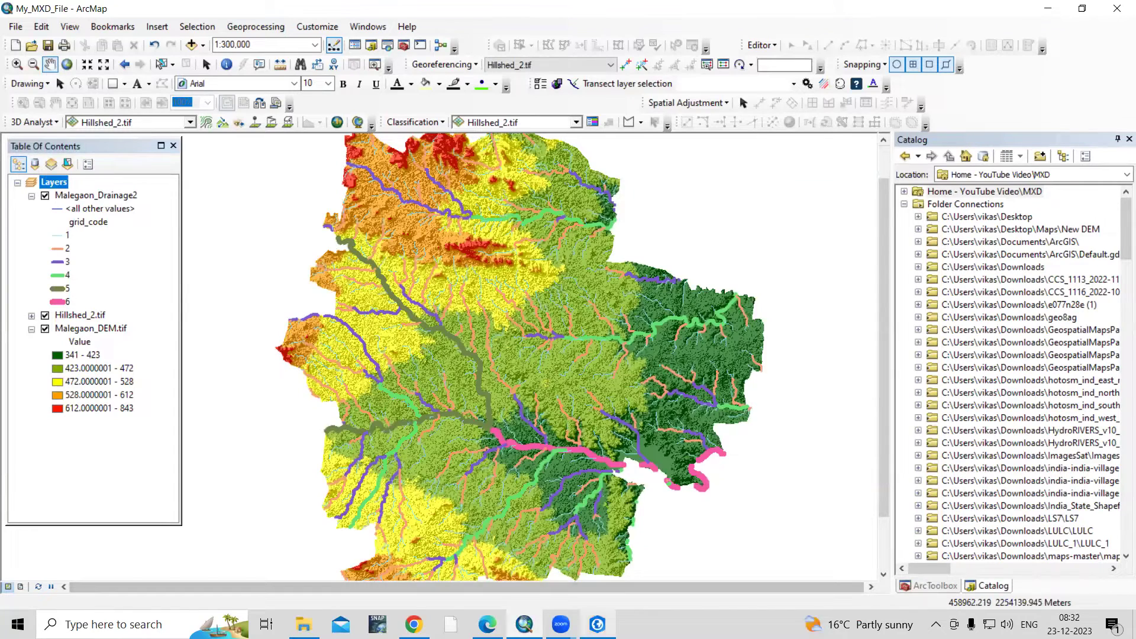
Confirm My_MXD_File (336 KB) is listed in the MXD folder, then return to MyProject65.
mouse_move(598, 624)
click(584, 586)
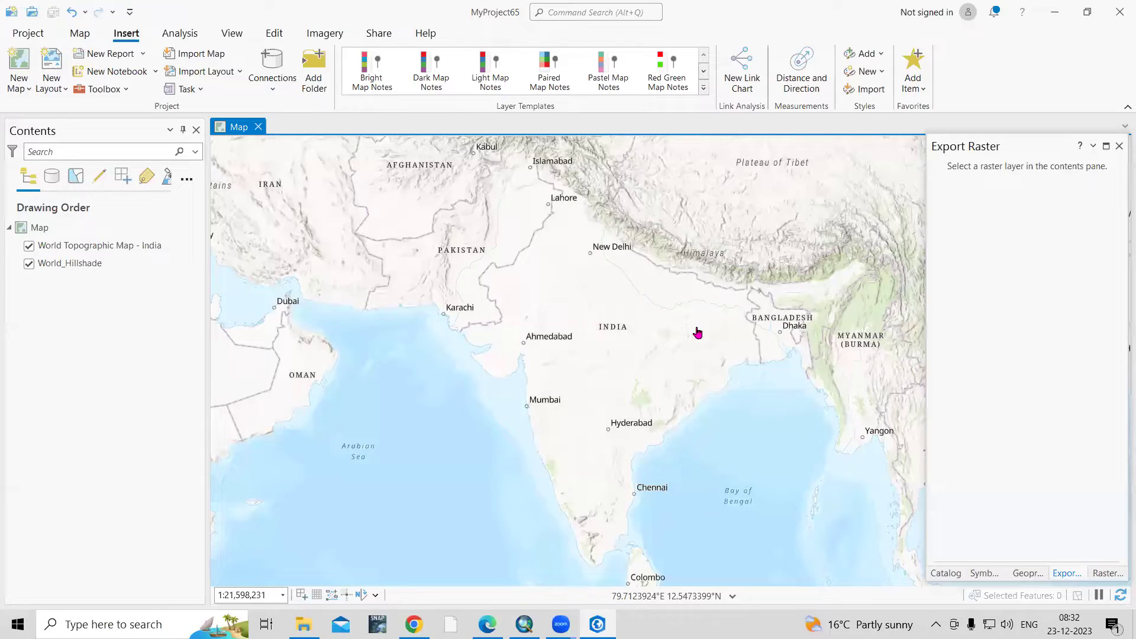
click(303, 624)
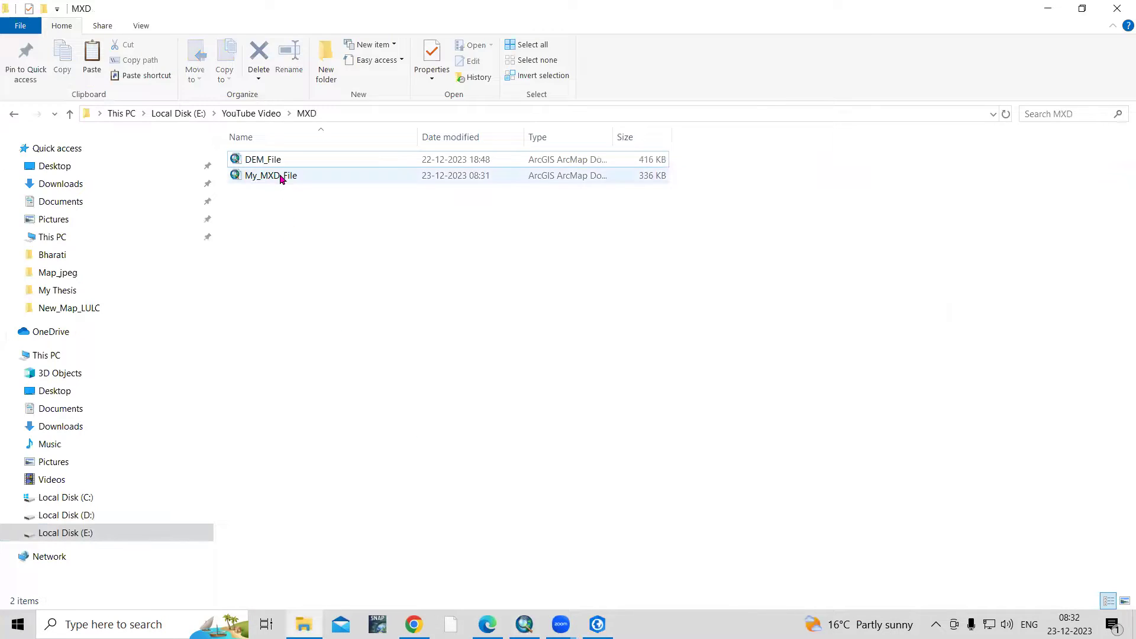
click(280, 178)
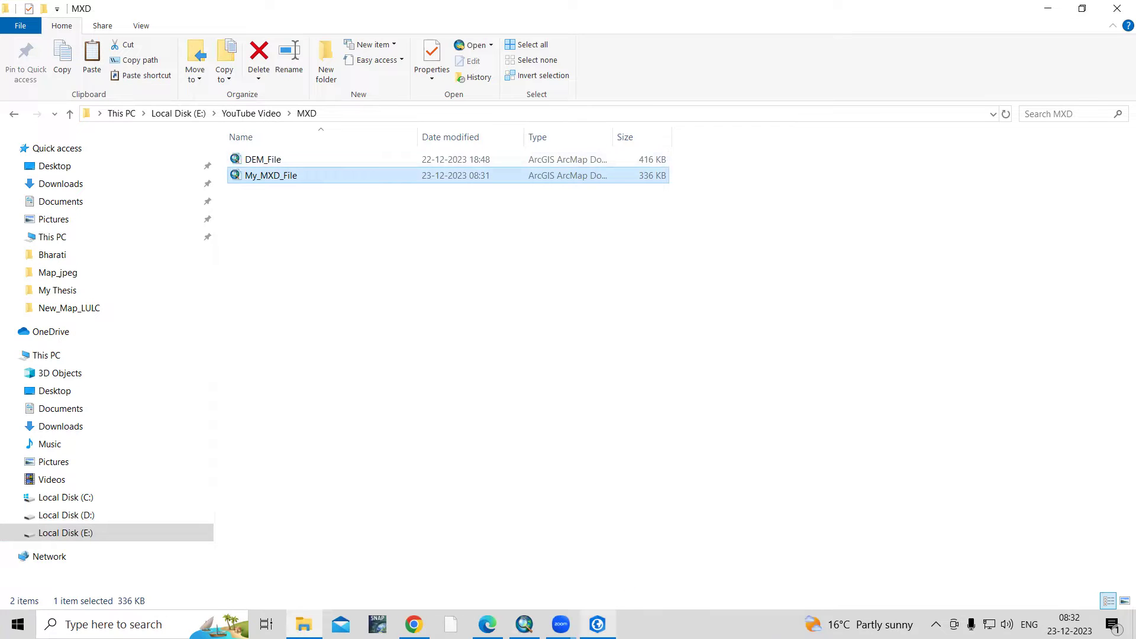
mouse_move(598, 621)
click(662, 513)
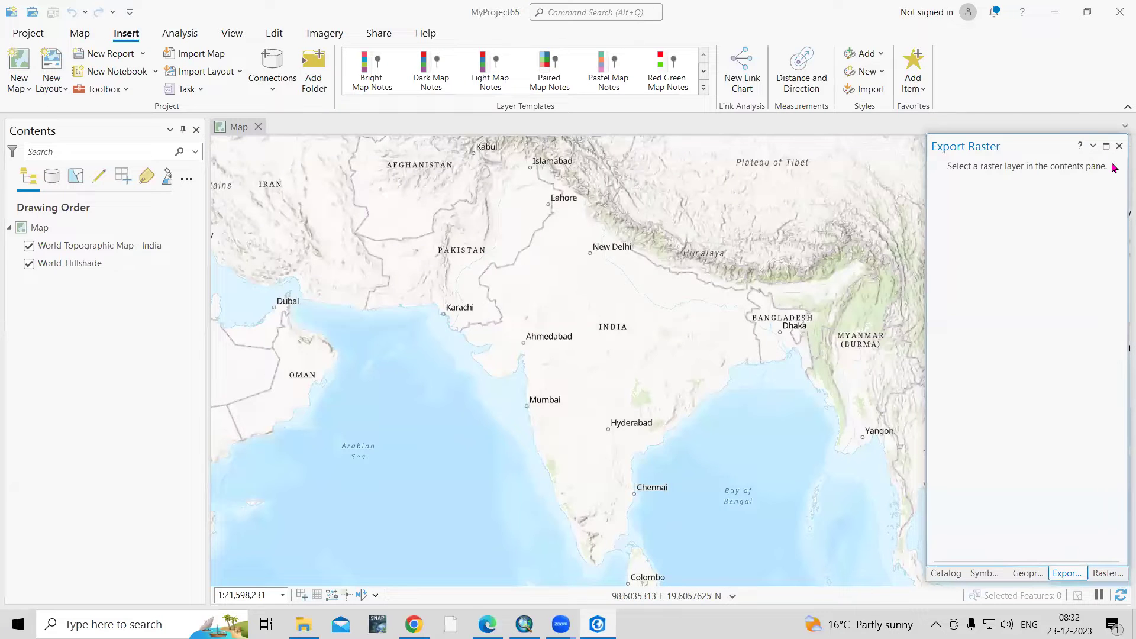
Close the Export Raster, Raster Functions, Geoprocessing and Symbology panes.
click(1119, 146)
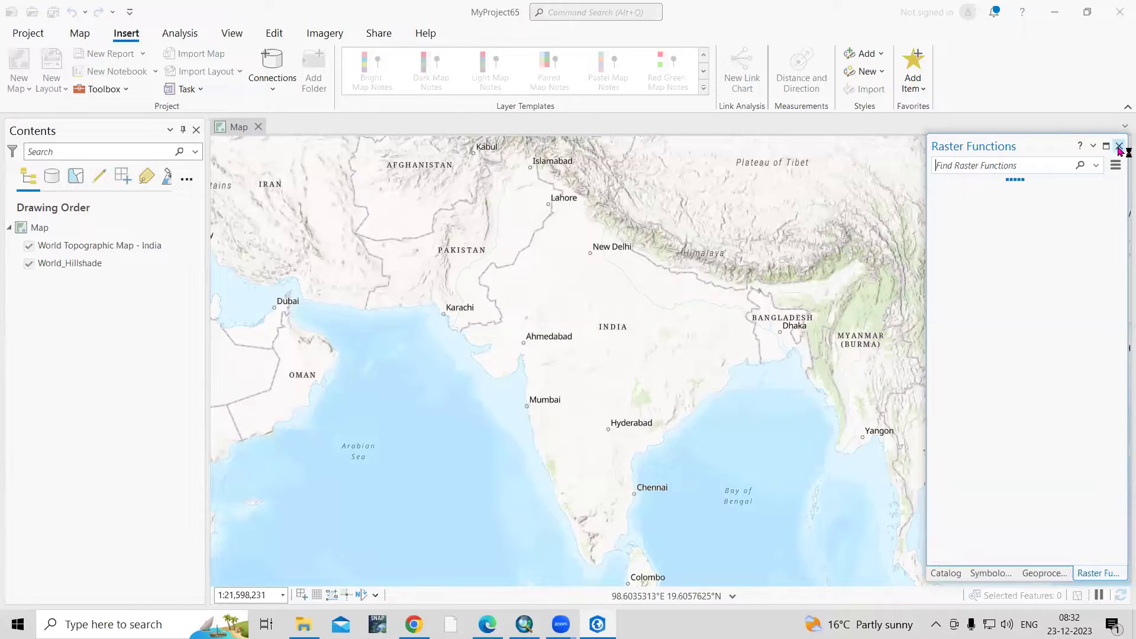
click(1119, 146)
click(1119, 147)
click(1118, 146)
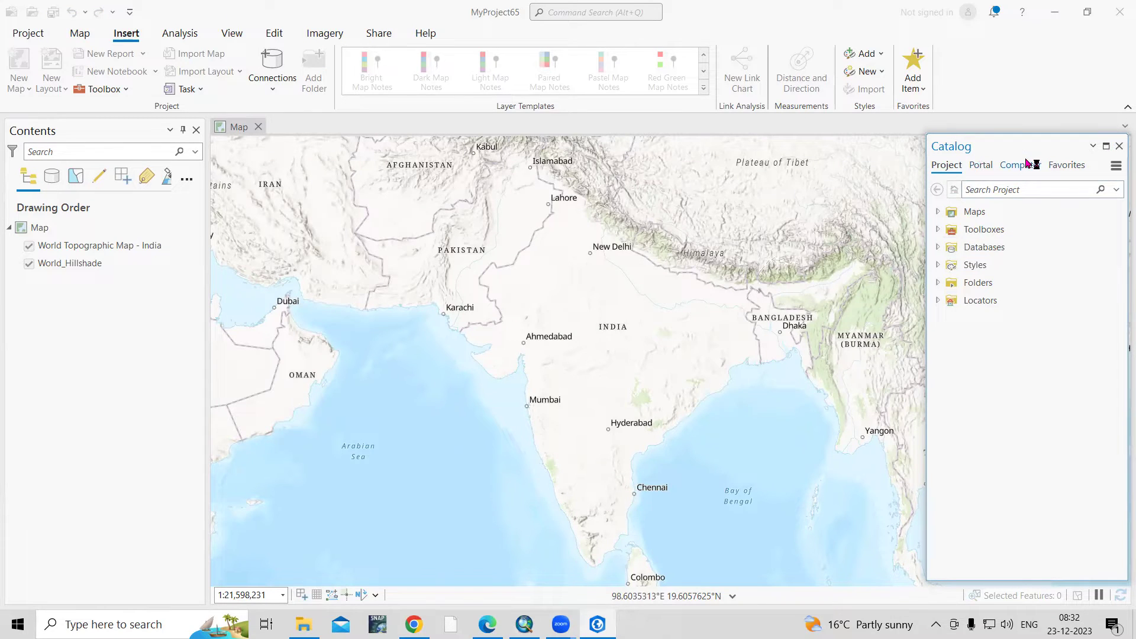
Browse the Catalog's Computer tab to Local Disk (E:) > YouTube Video > MXD.
click(235, 35)
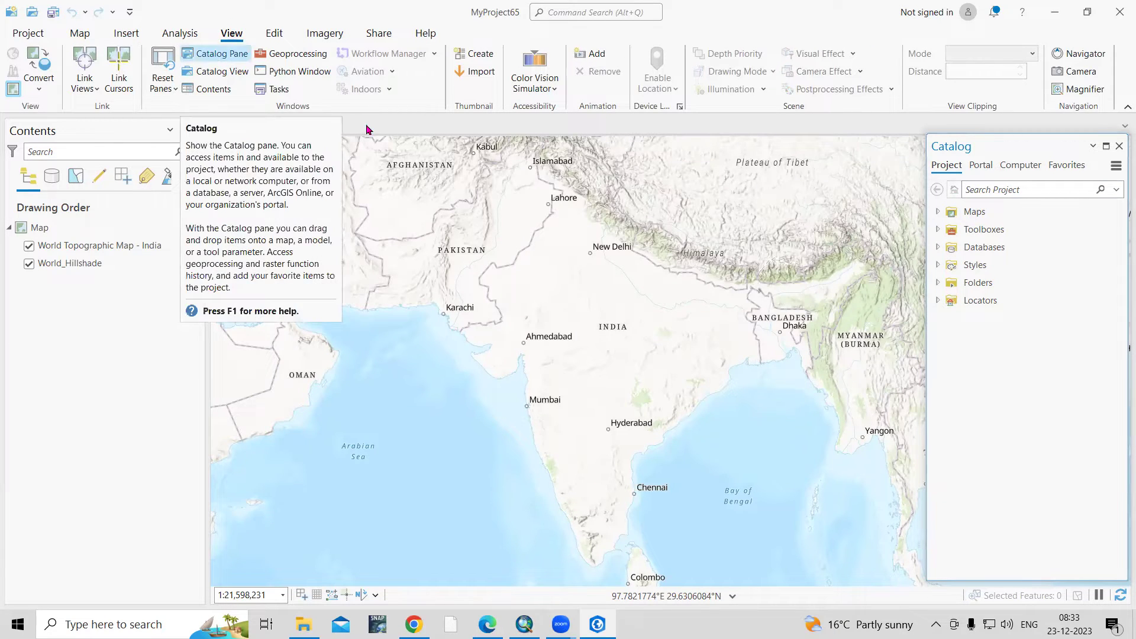
click(1017, 168)
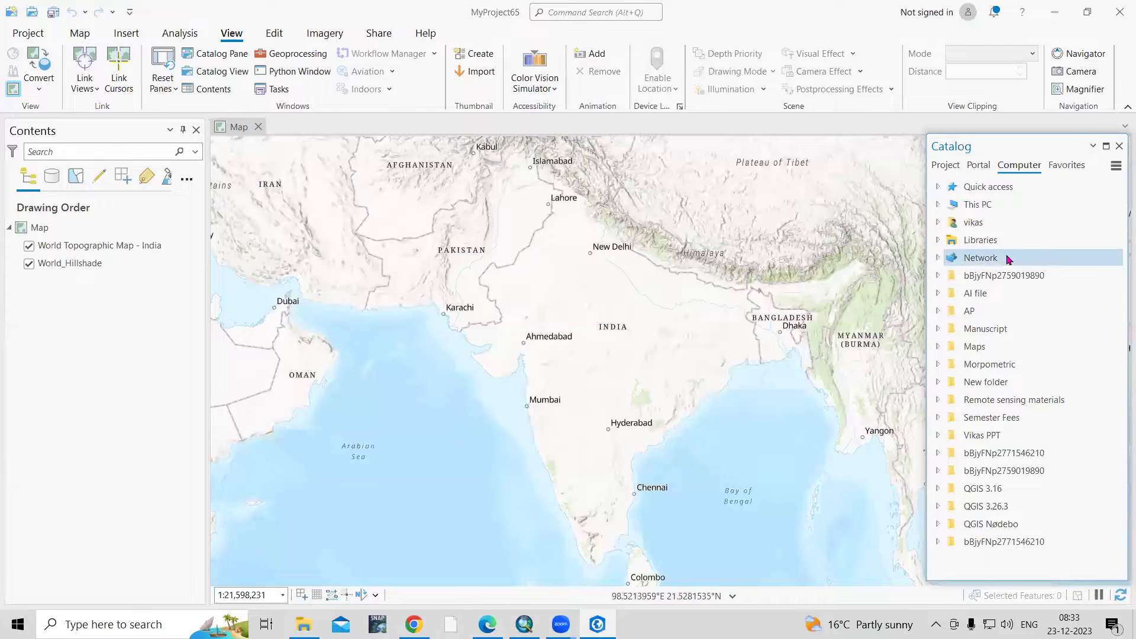
double_click(995, 209)
double_click(1006, 382)
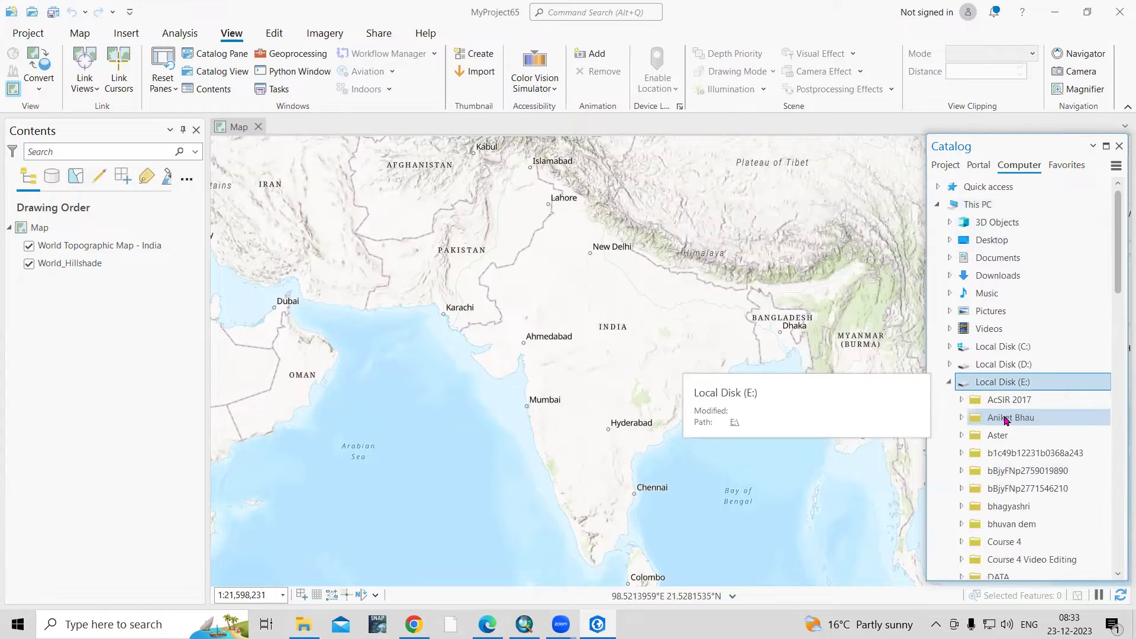
scroll(1024, 474, down, 10)
scroll(1029, 486, down, 2)
double_click(1018, 445)
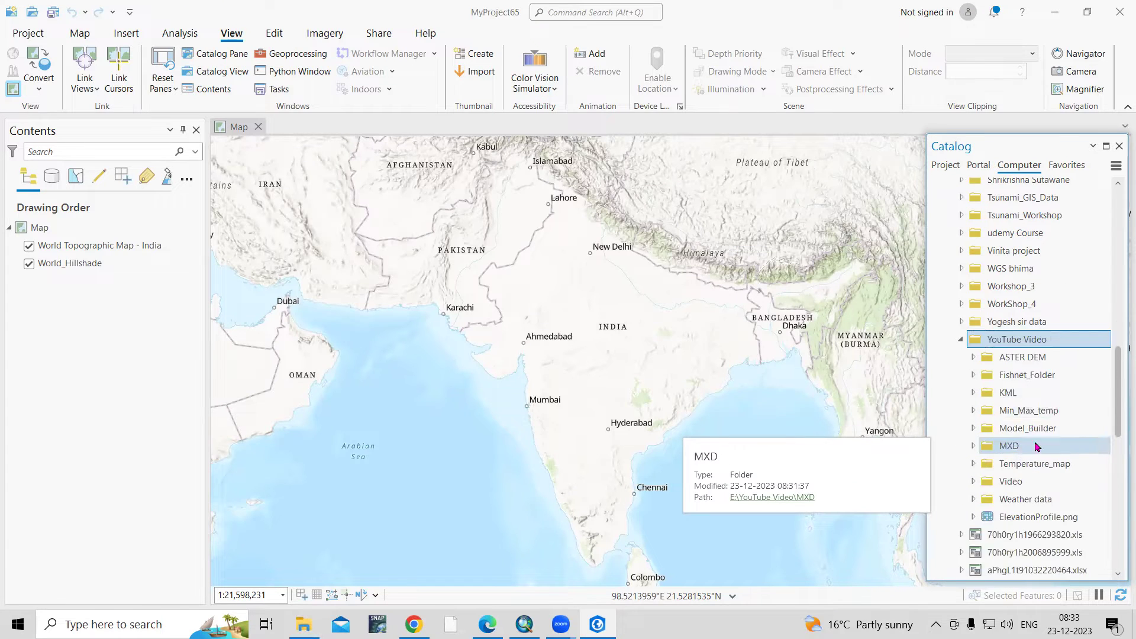
double_click(1016, 452)
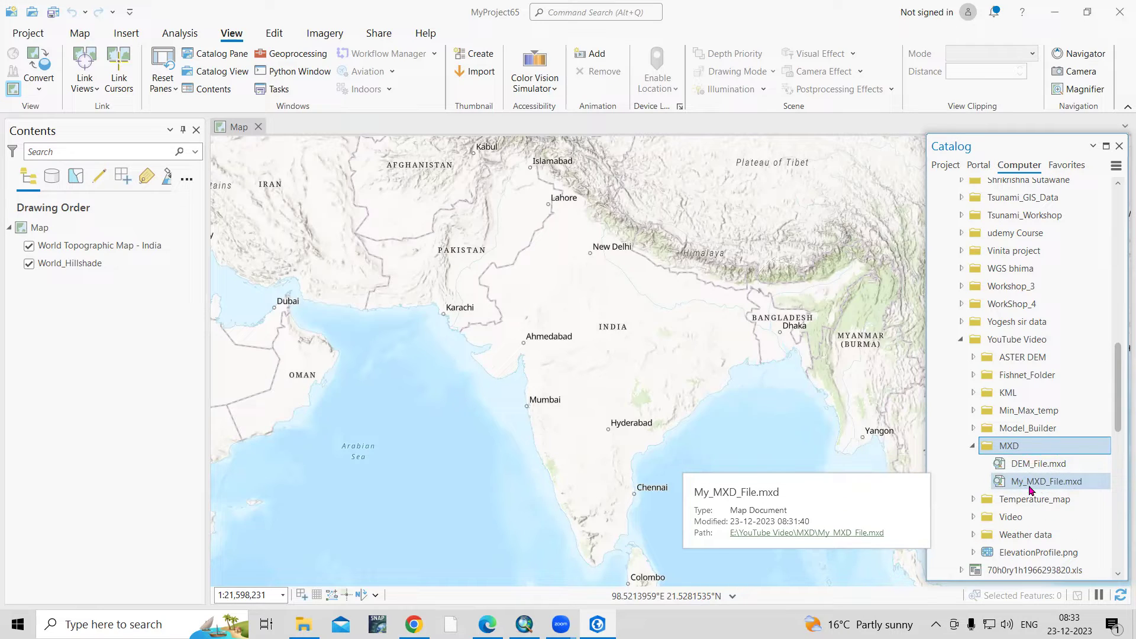
Import And Open My_MXD_File.mxd as a Layers map with Malegaon drainage and DEM layers.
right_click(1059, 487)
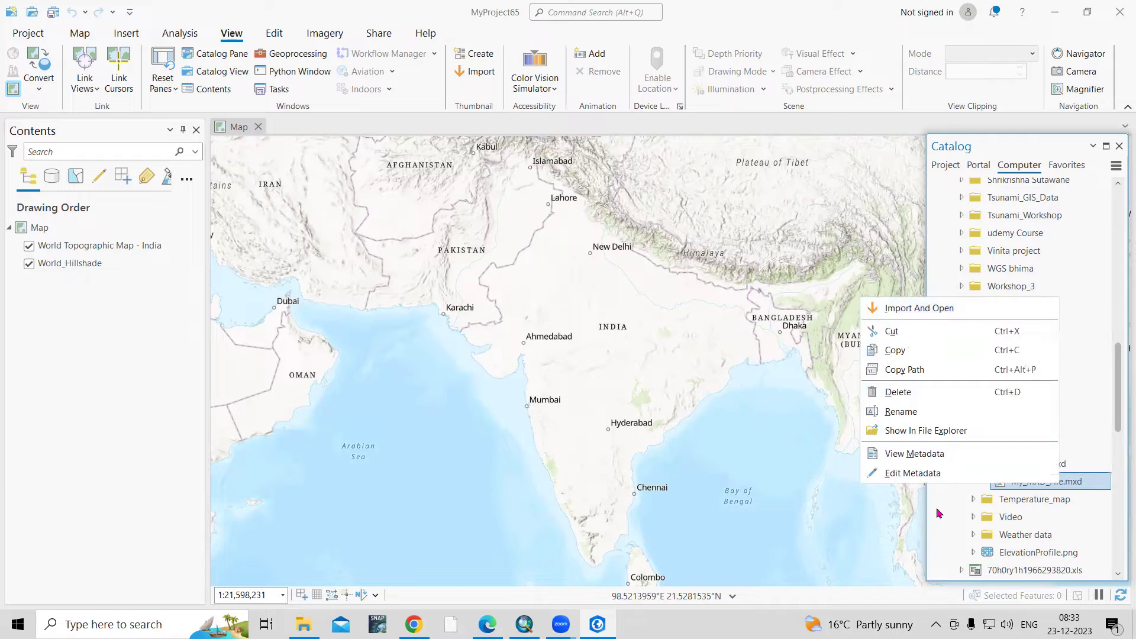
click(1041, 481)
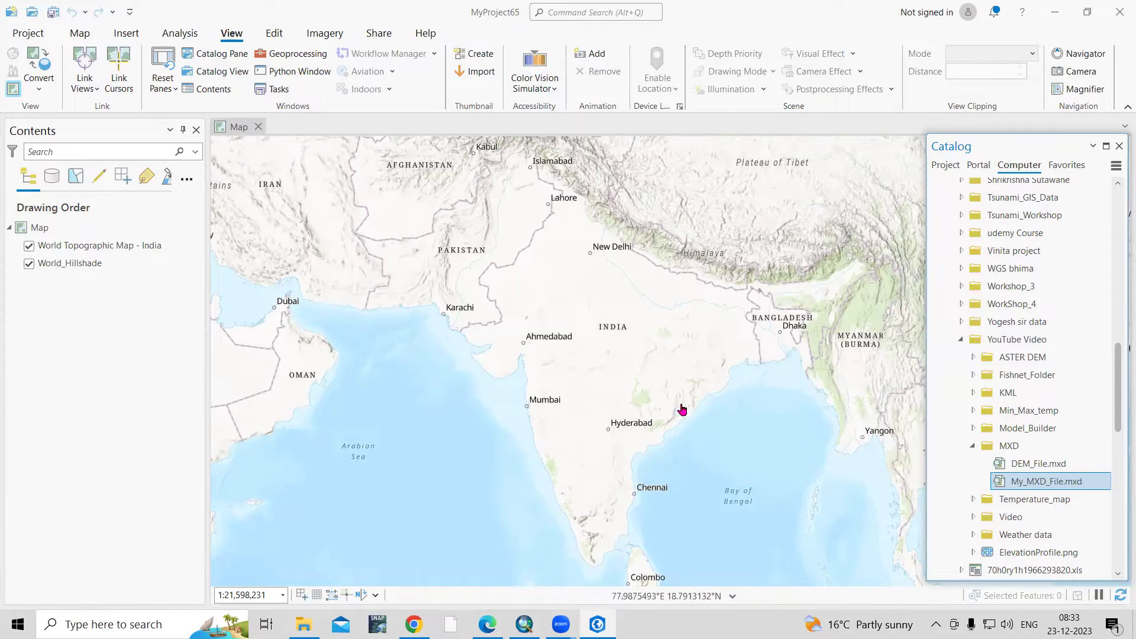
right_click(1033, 482)
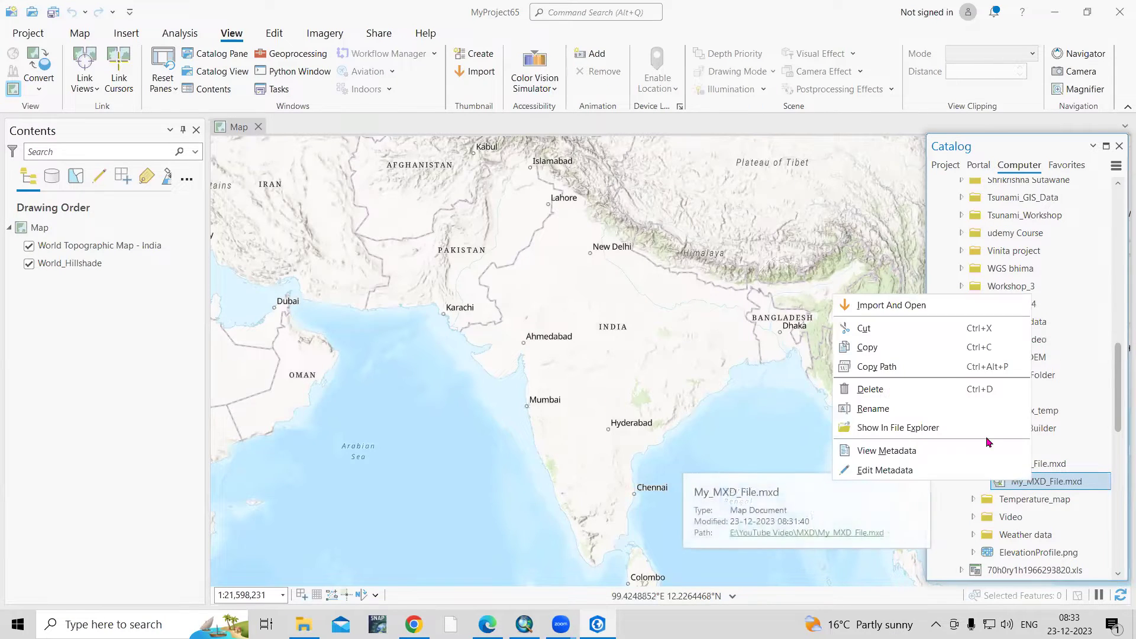
click(907, 313)
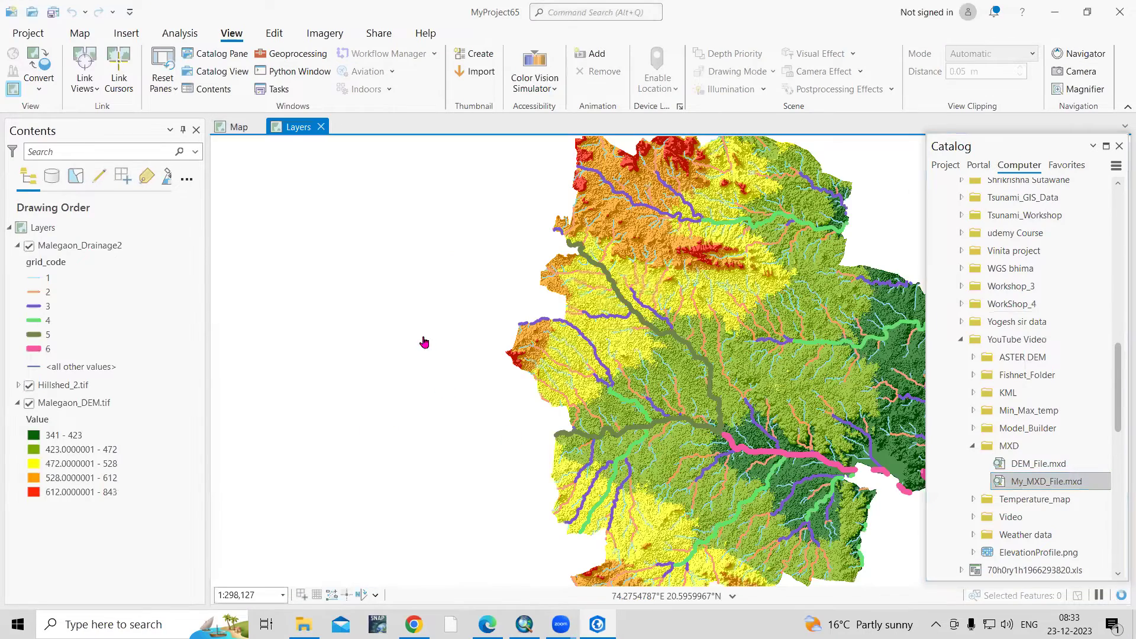
Zoom out on the imported Layers map, compare it with the ArcMap original, and return to ArcMap.
scroll(383, 324, down, 2)
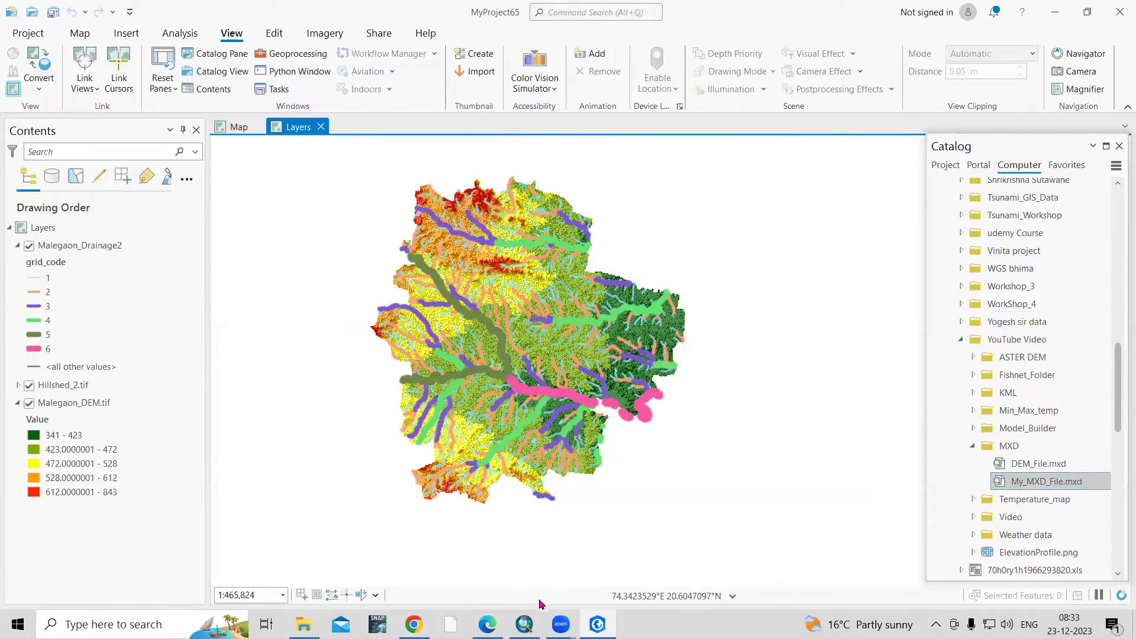
key(alt+Tab)
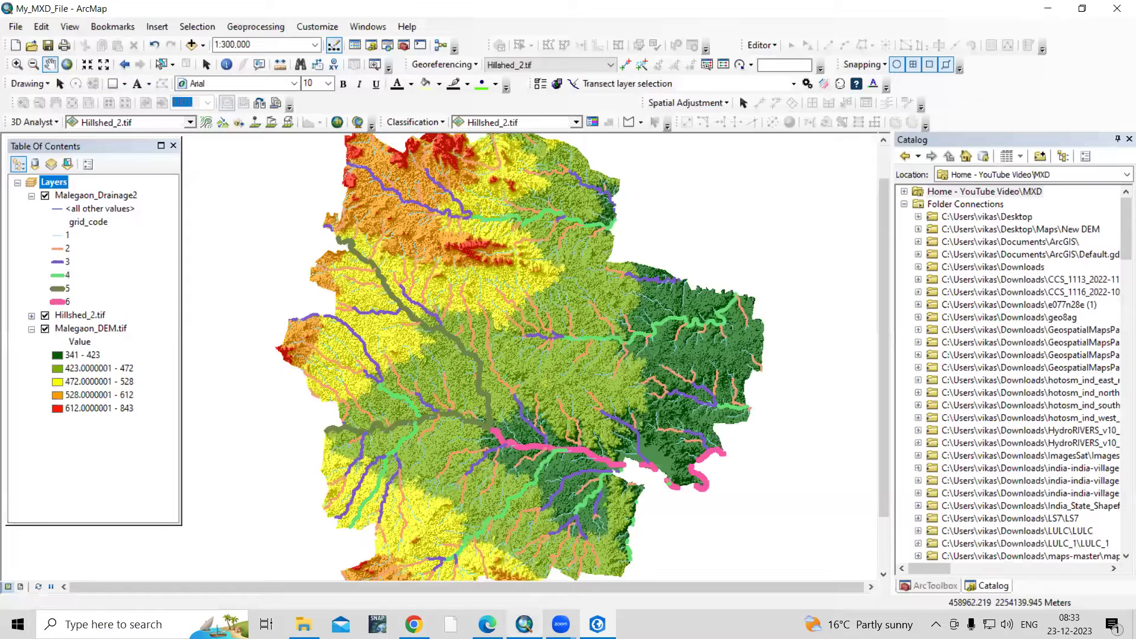
key(alt+Tab)
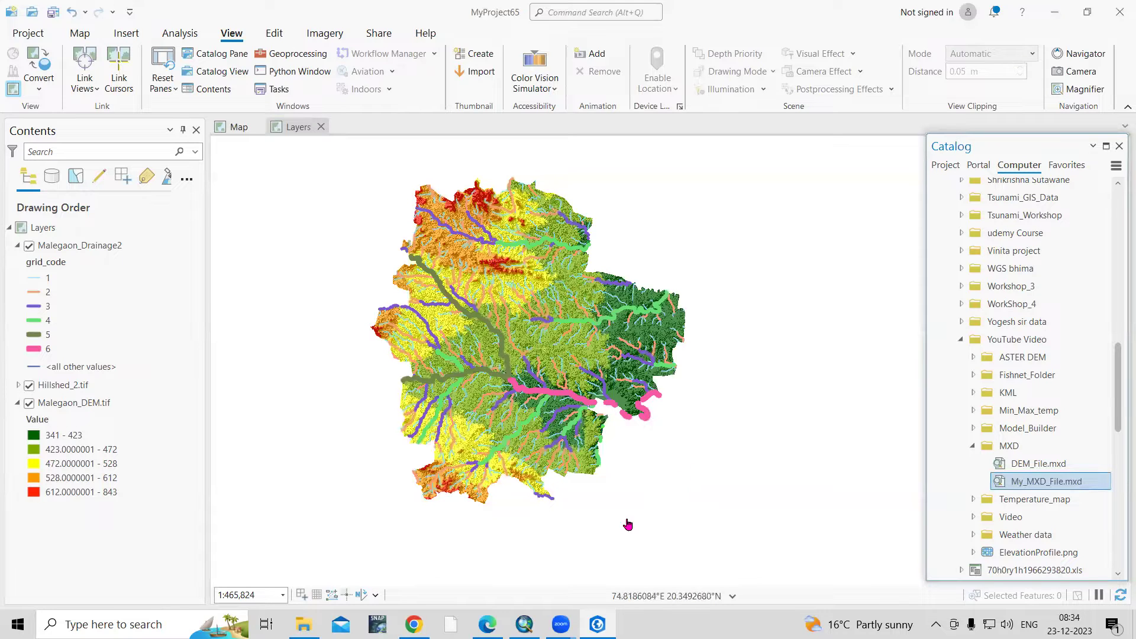
click(524, 621)
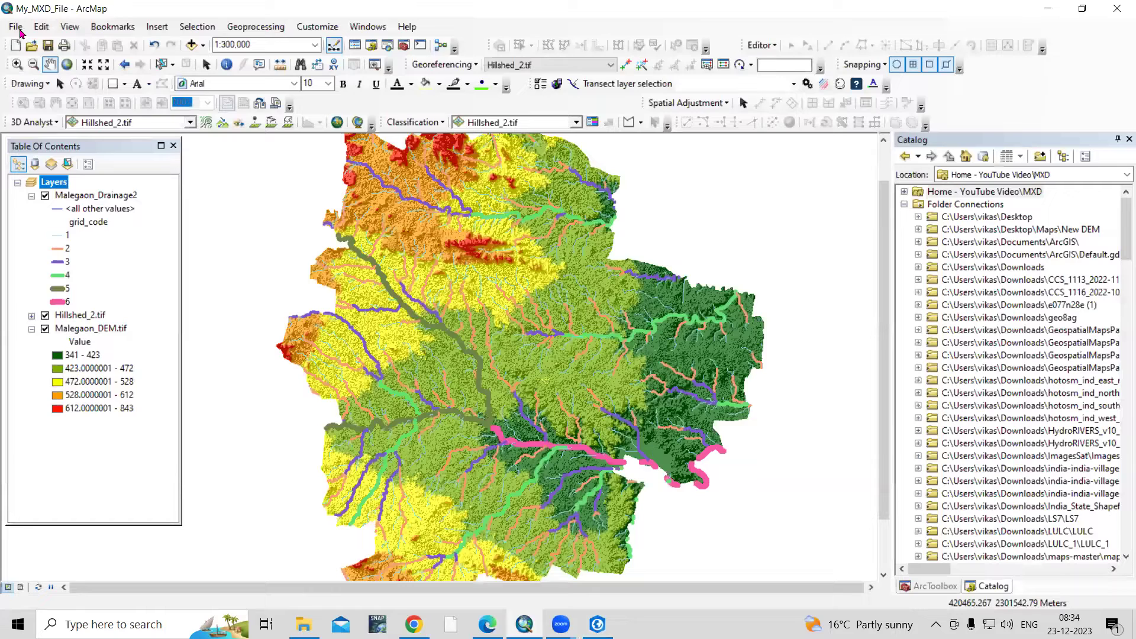
Open the Map Package dialog from ArcMap's File > Share As menu.
click(16, 27)
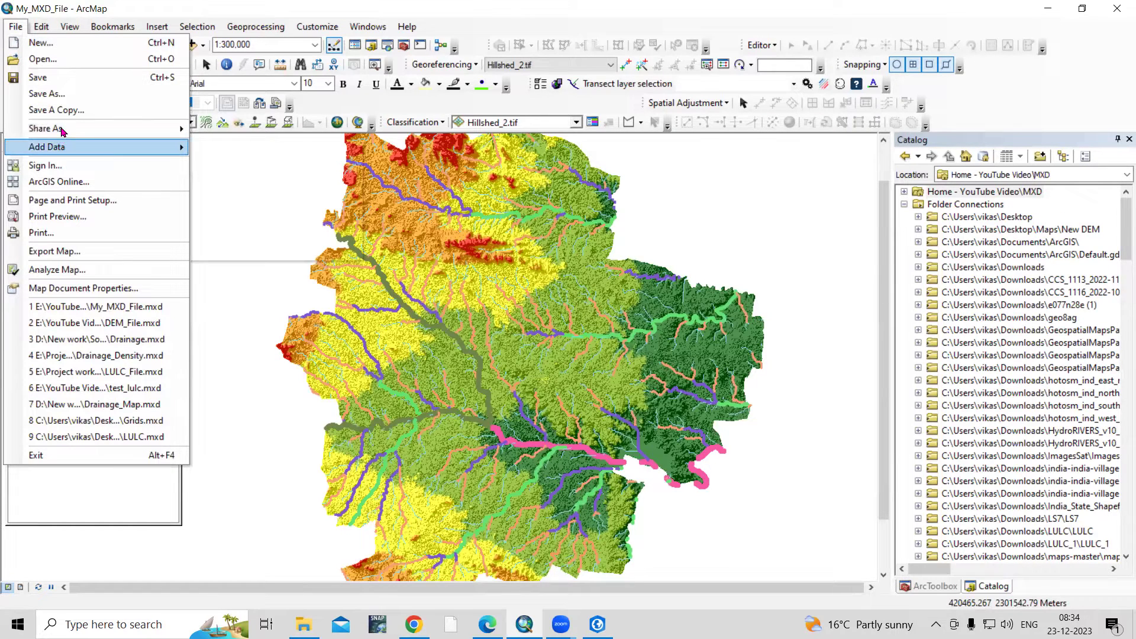
mouse_move(164, 129)
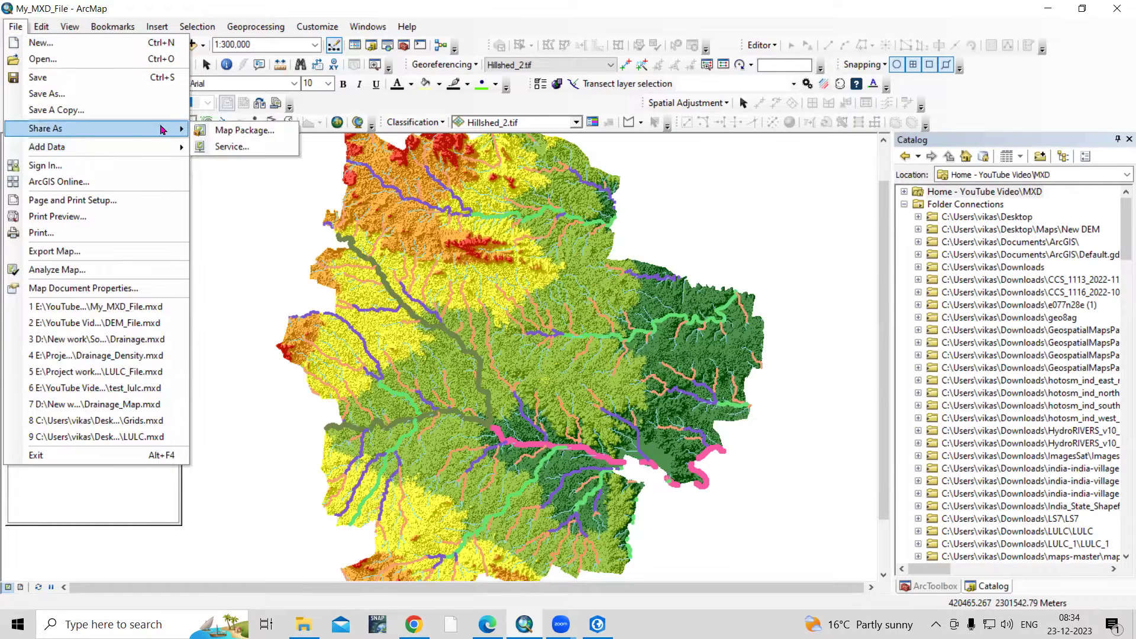
click(240, 131)
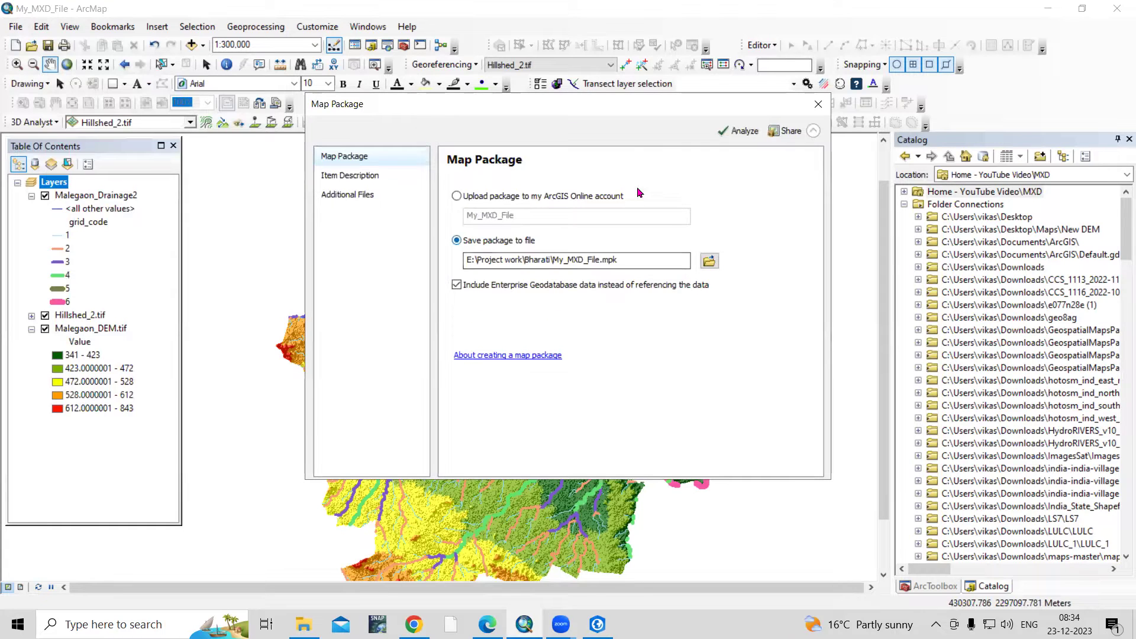
Point the package output to Map_Package.mpk inside the YouTube Video\MXD folder.
click(708, 262)
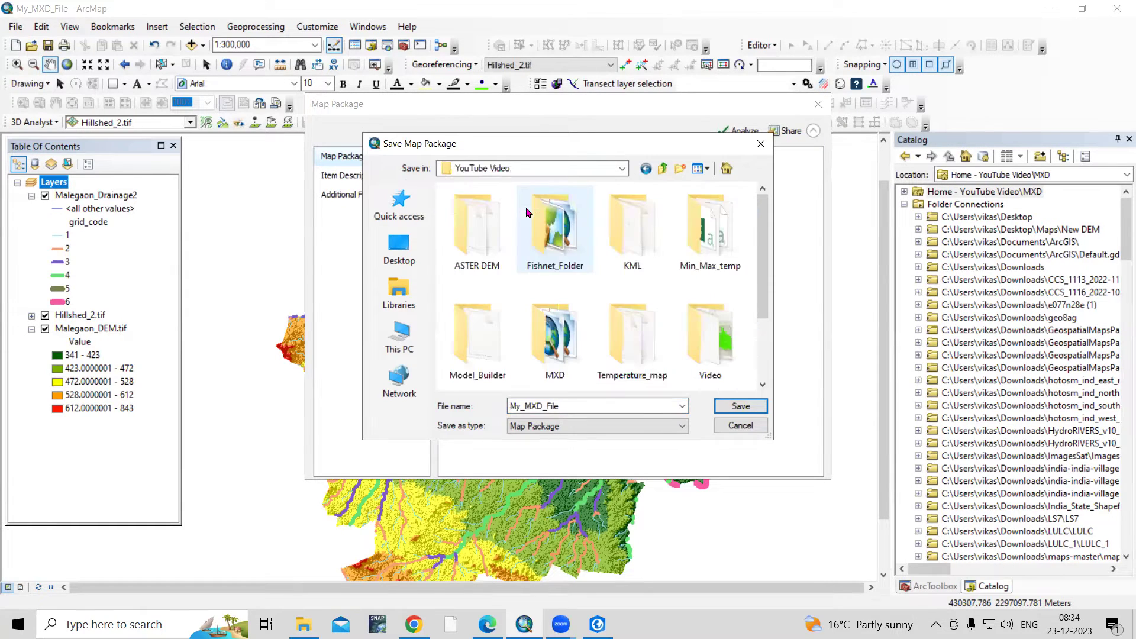
double_click(563, 349)
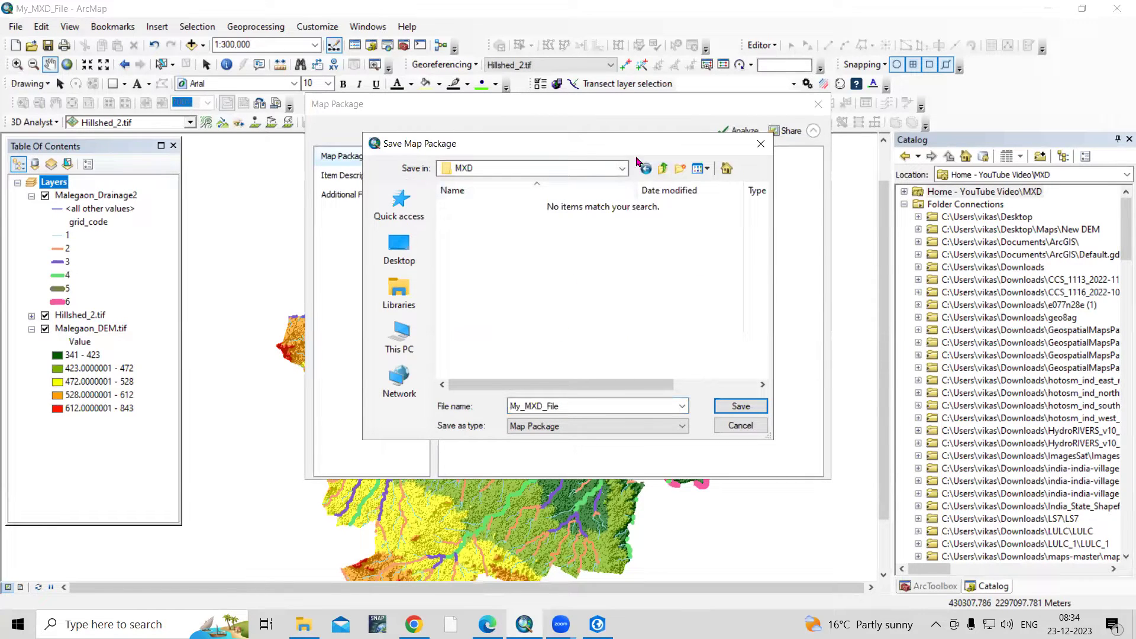
drag(638, 145, 981, 186)
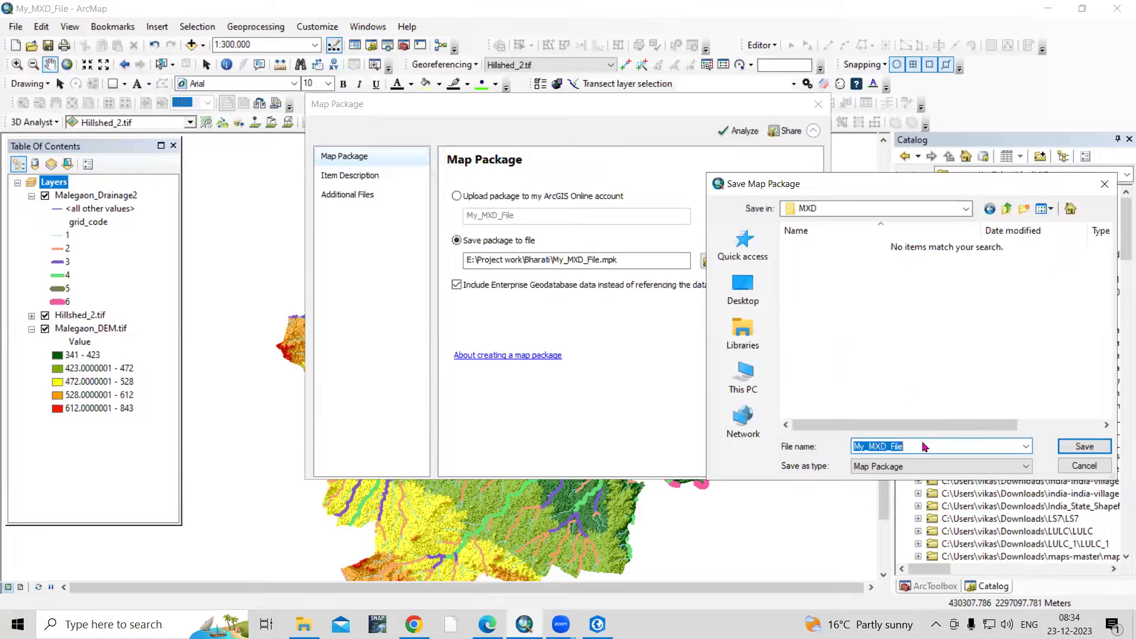
click(915, 447)
drag(911, 446, 830, 453)
text(Ma)
text(p_Package)
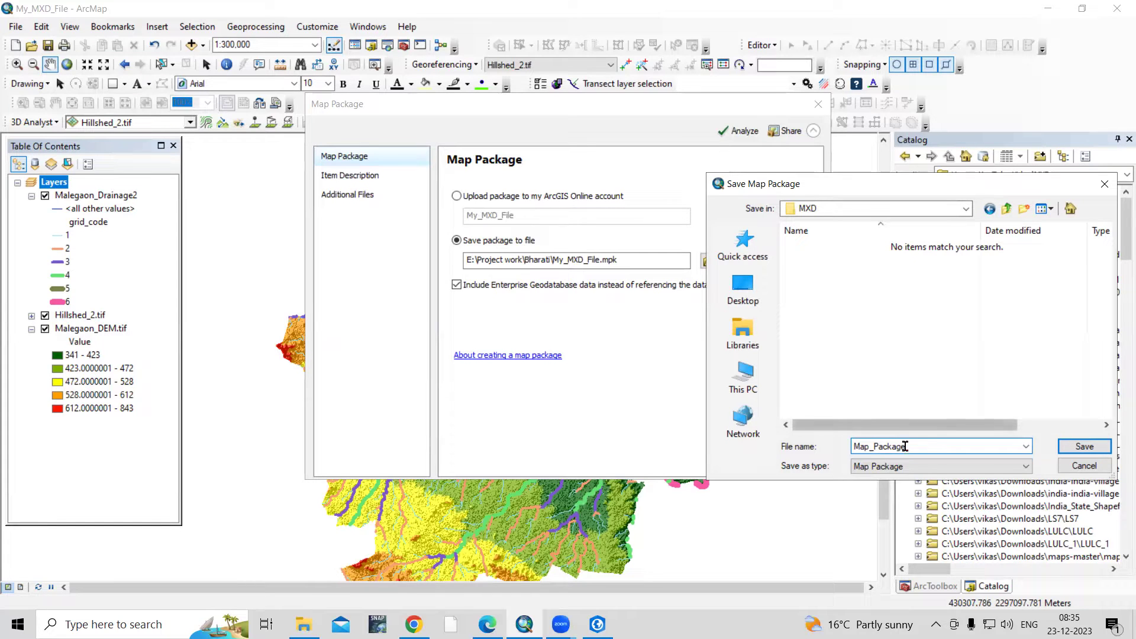
click(1087, 448)
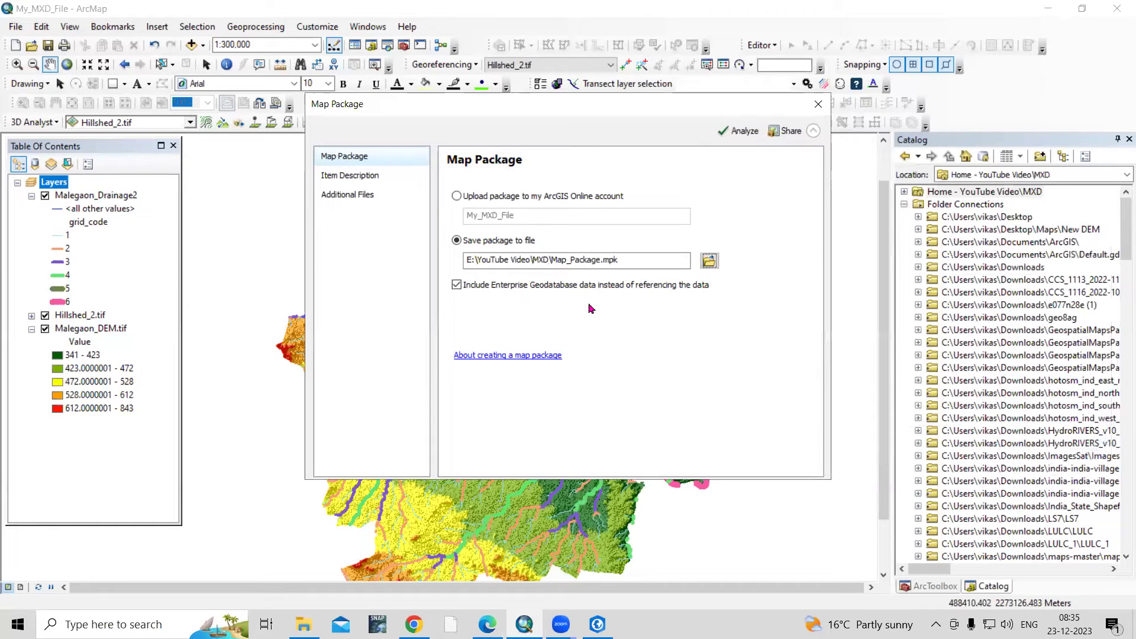
Enter 'DEM File' as the package summary, tags and description, then run Analyze.
click(373, 176)
click(471, 205)
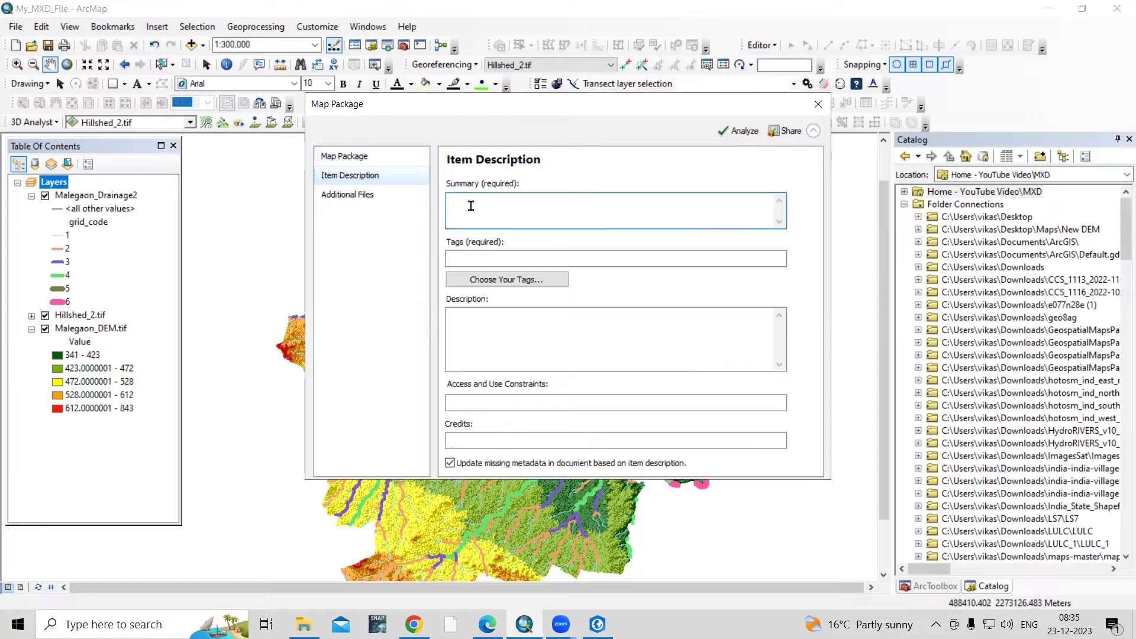
text(DEM File)
drag(513, 200, 350, 198)
key(ctrl+c)
click(467, 258)
key(ctrl+v)
click(489, 324)
key(ctrl+v)
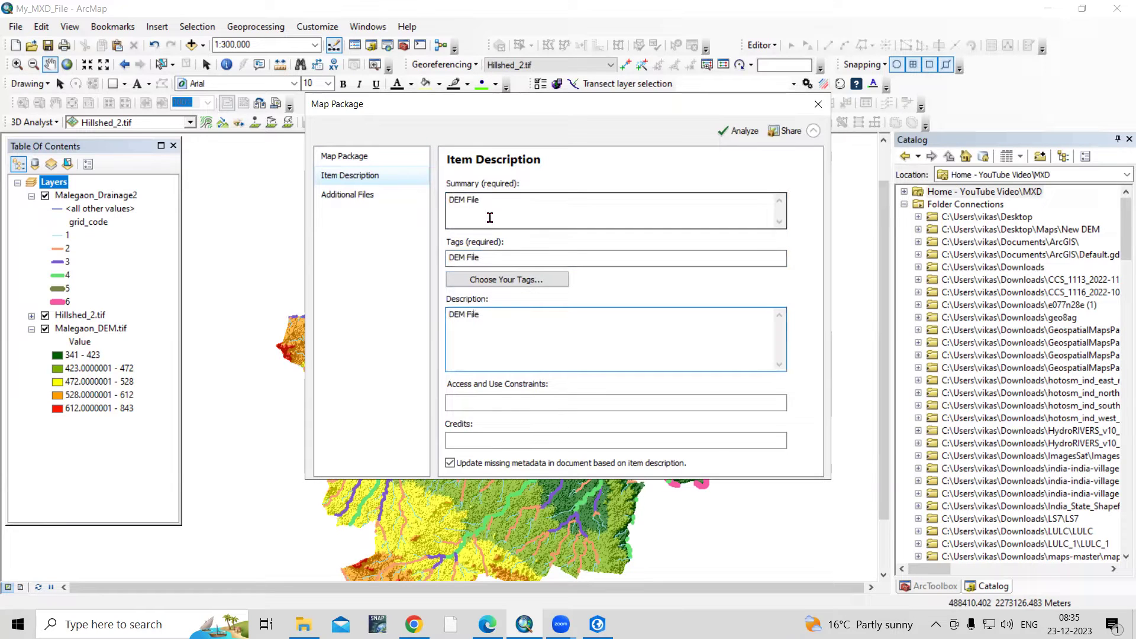
click(738, 130)
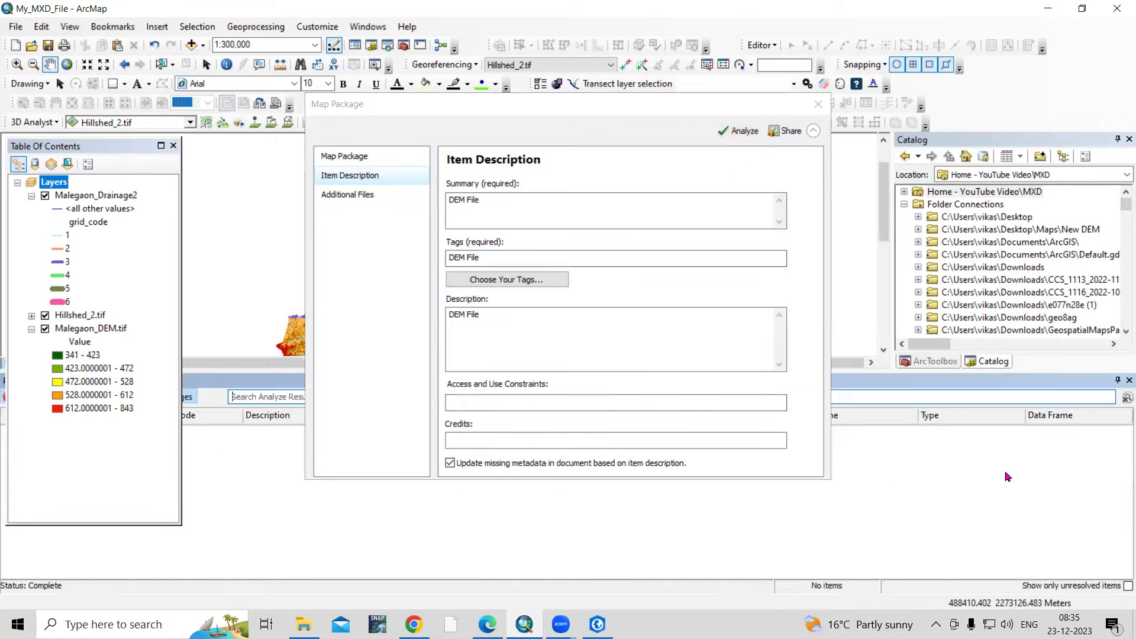
click(1118, 381)
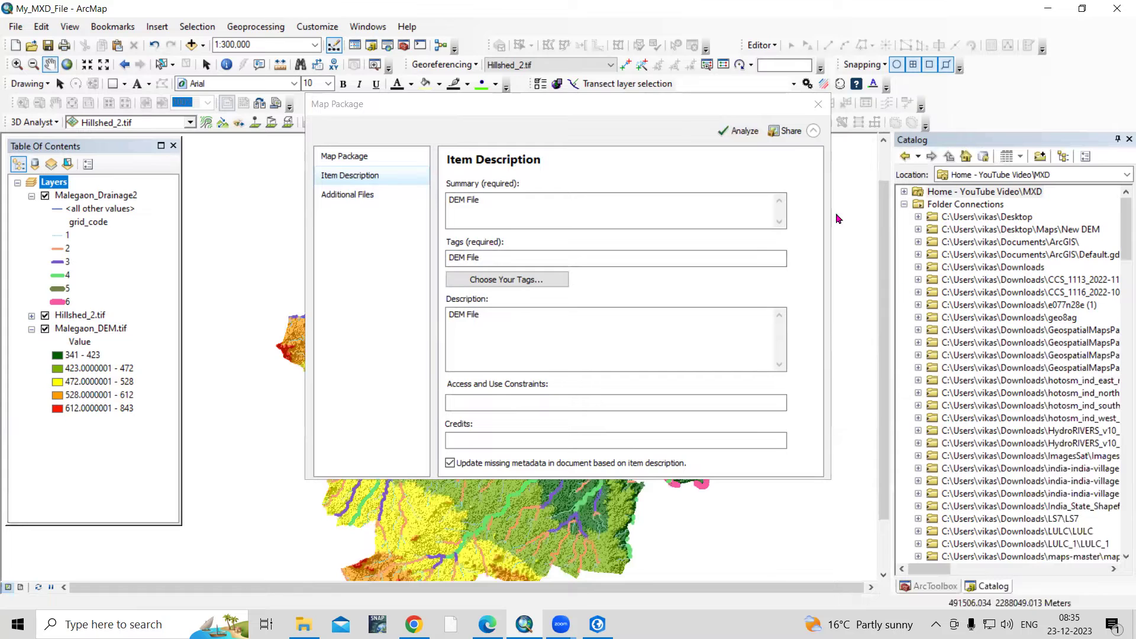
Share the map package, saving the map document first, and acknowledge the success message.
click(787, 132)
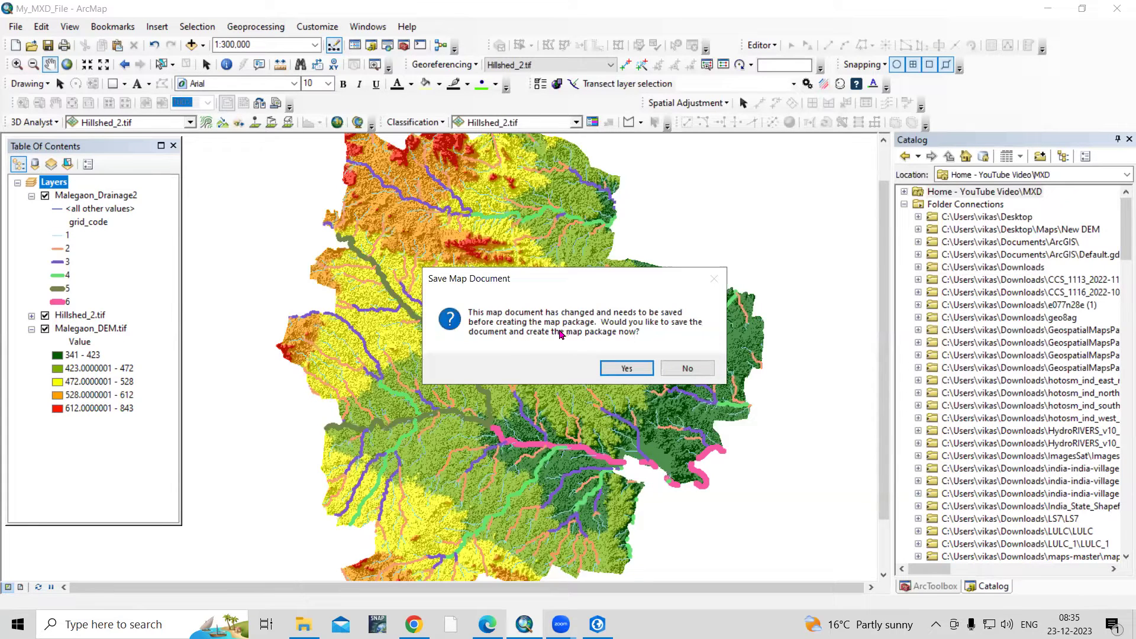
click(614, 369)
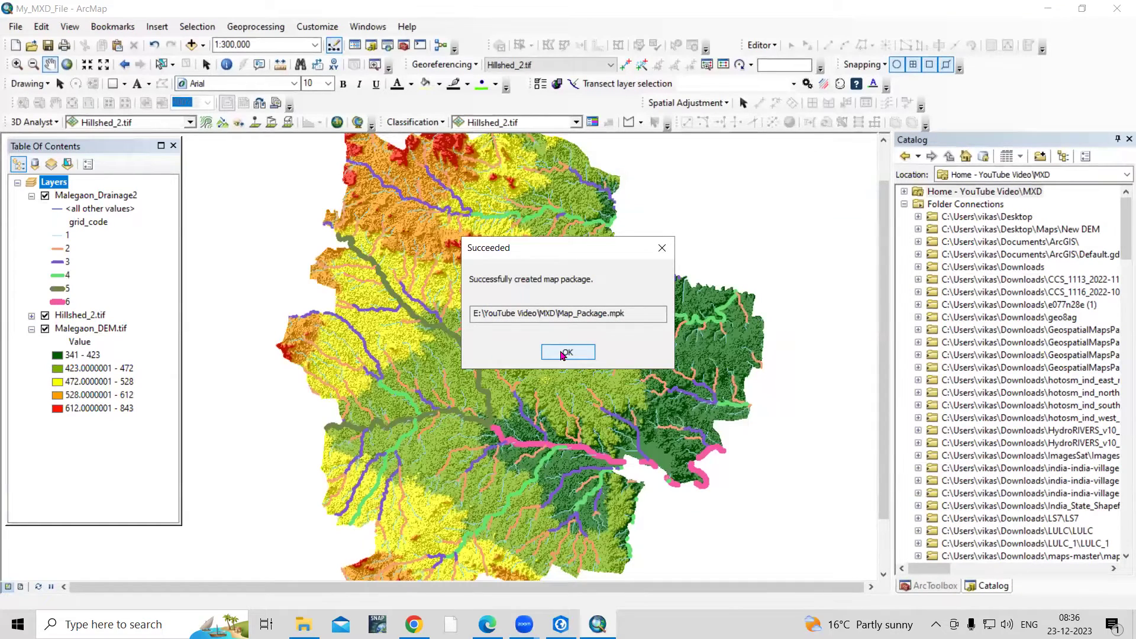
click(566, 352)
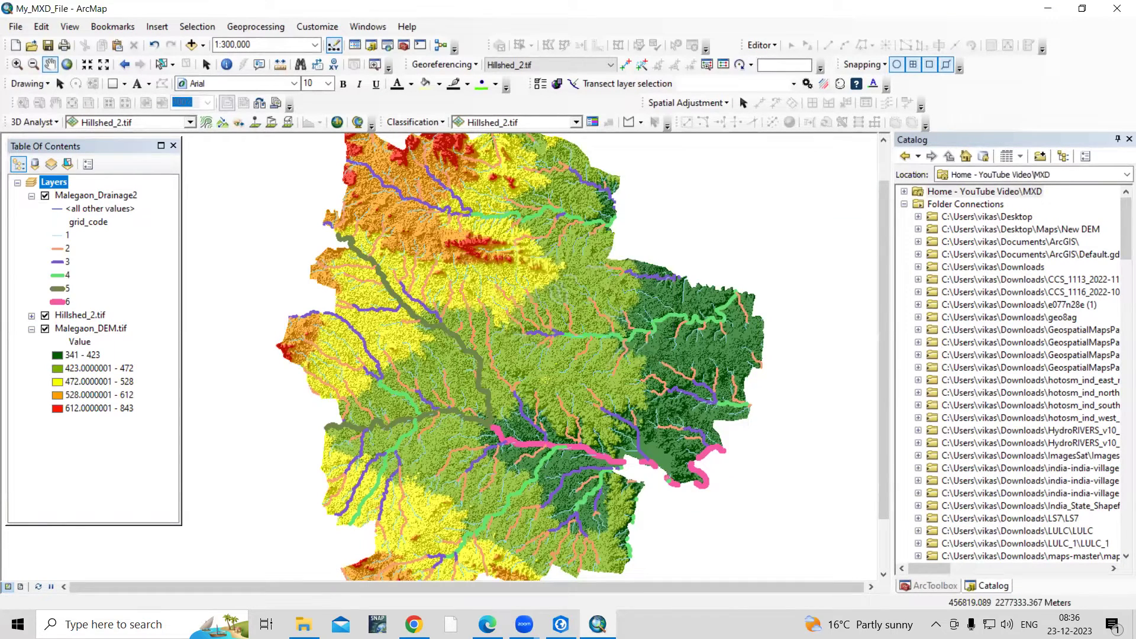
Verify Map_Package.mpk (3,866 KB) appears in the MXD folder, then return to ArcMap.
right_click(351, 319)
click(287, 176)
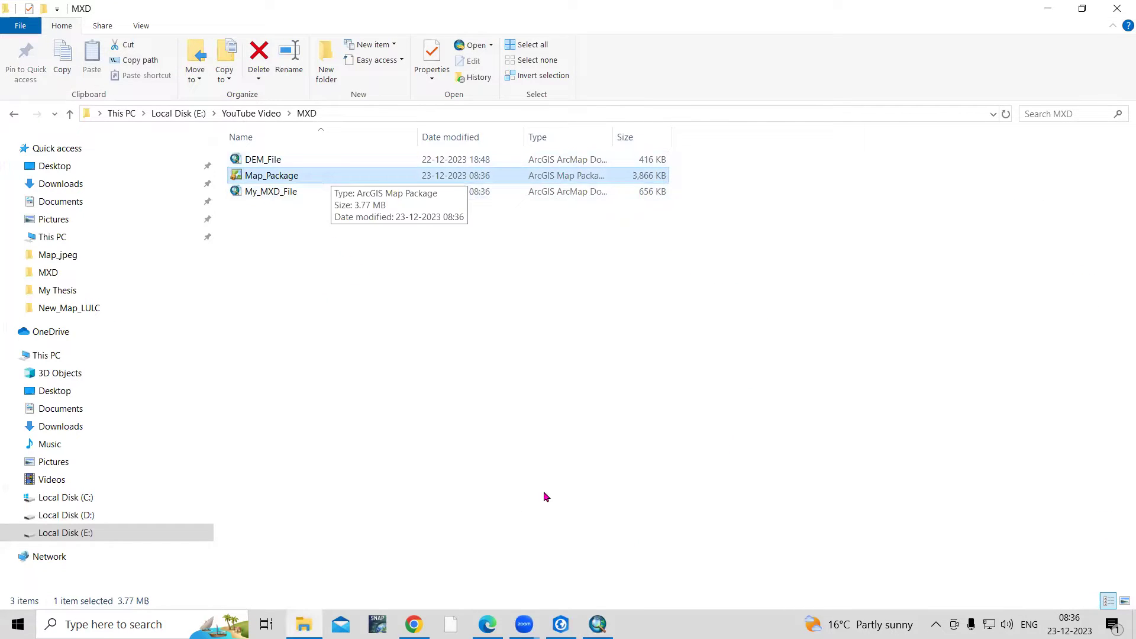
click(597, 624)
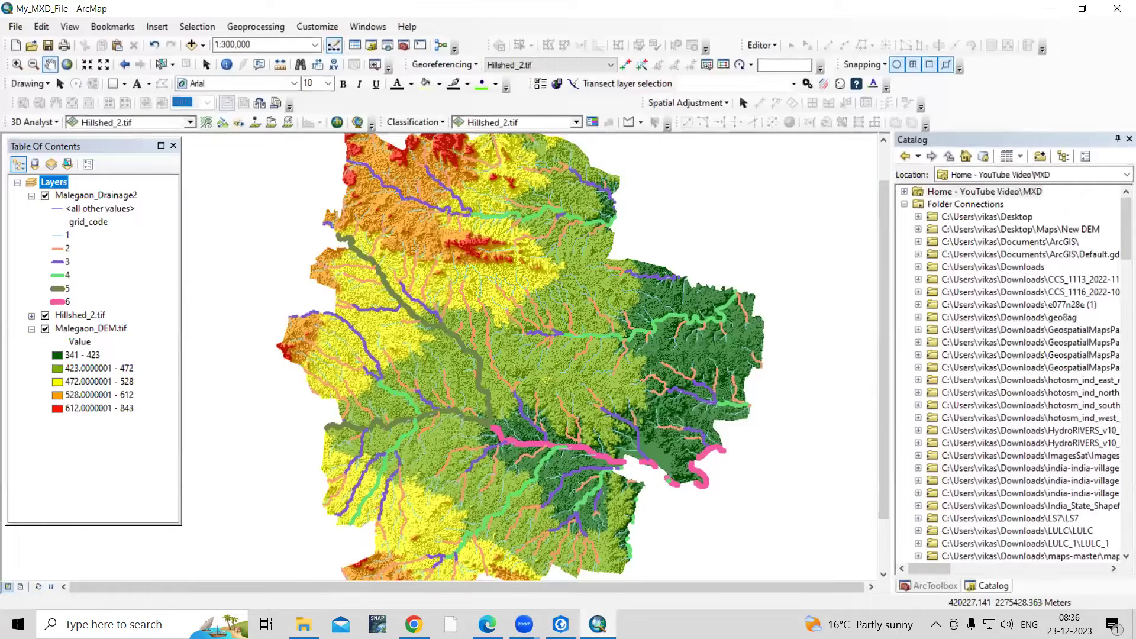
In ArcGIS Pro, refresh the MXD folder in Catalog, then add and open Map_Package.mpk as a map.
mouse_move(561, 624)
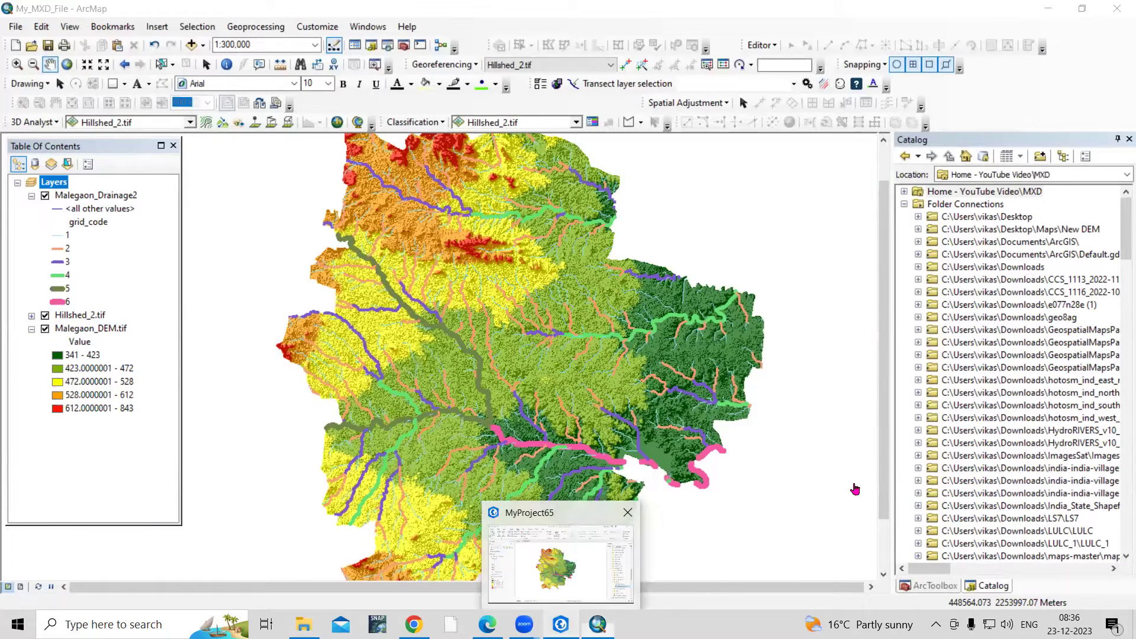
key(alt+Tab)
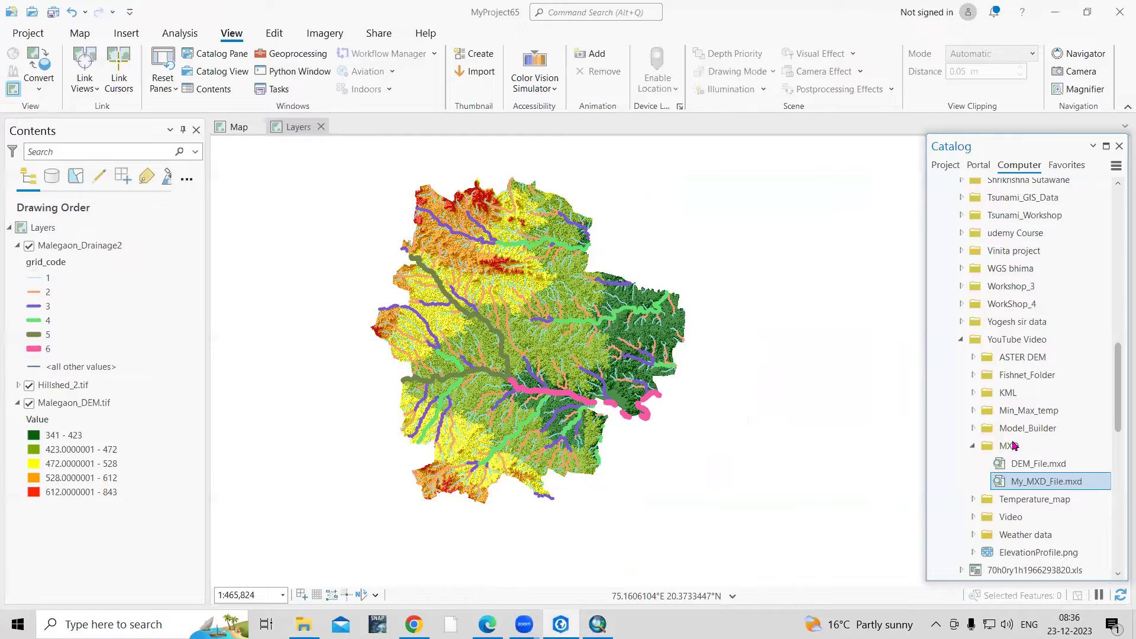
right_click(1013, 445)
click(856, 244)
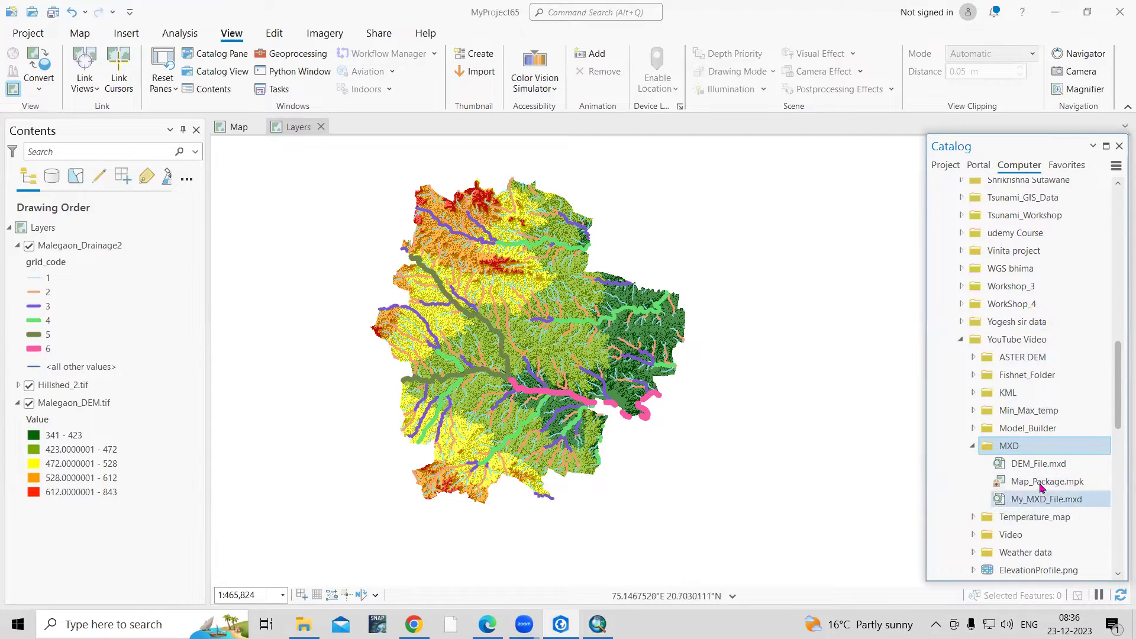
right_click(1040, 487)
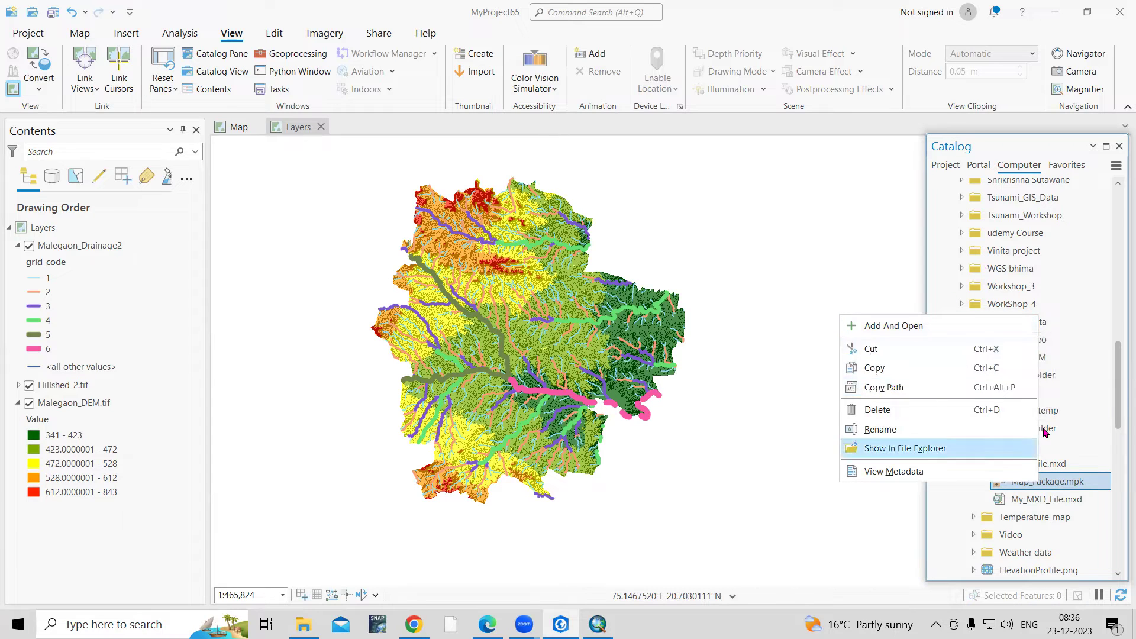
click(924, 327)
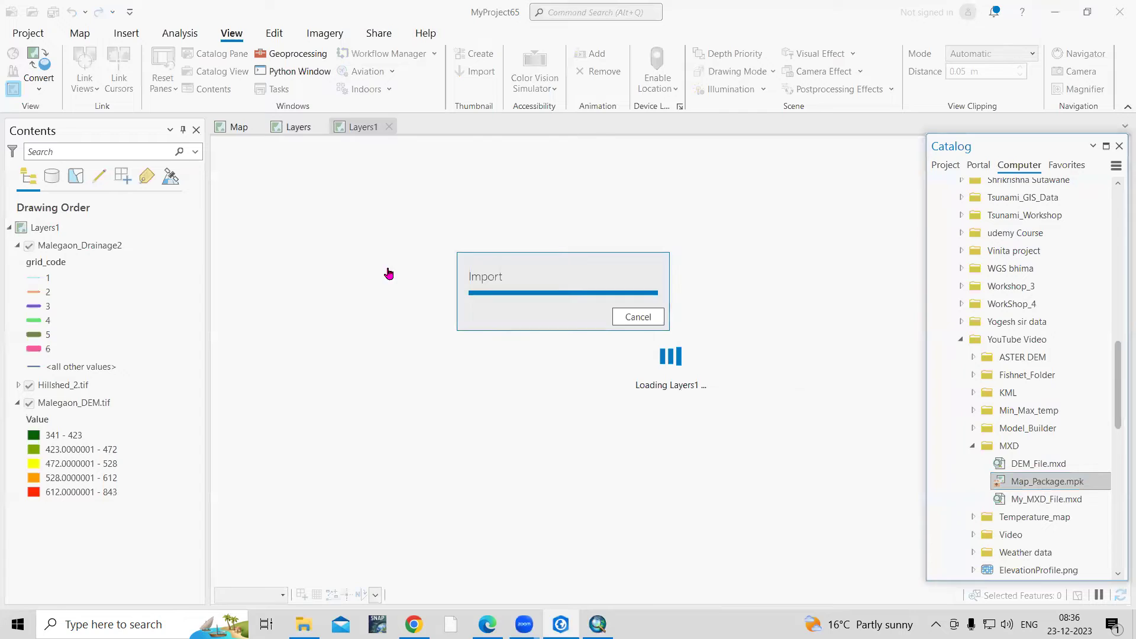
Compare the imported Layers1 map with the Layers map and the ArcMap original, then review its drainage legend.
click(298, 128)
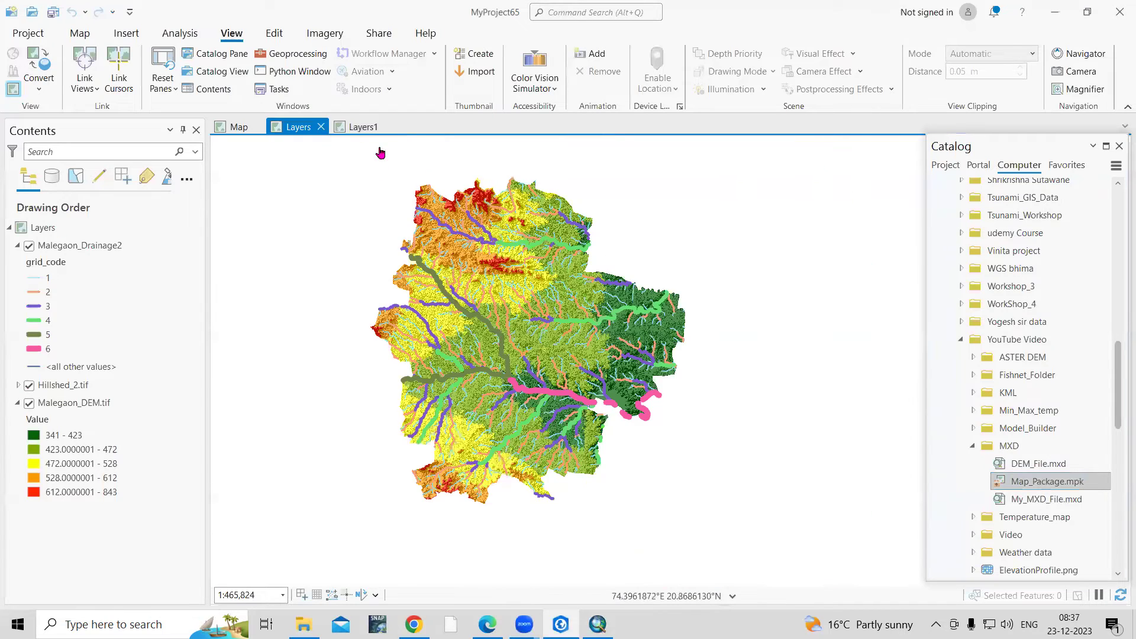
click(346, 128)
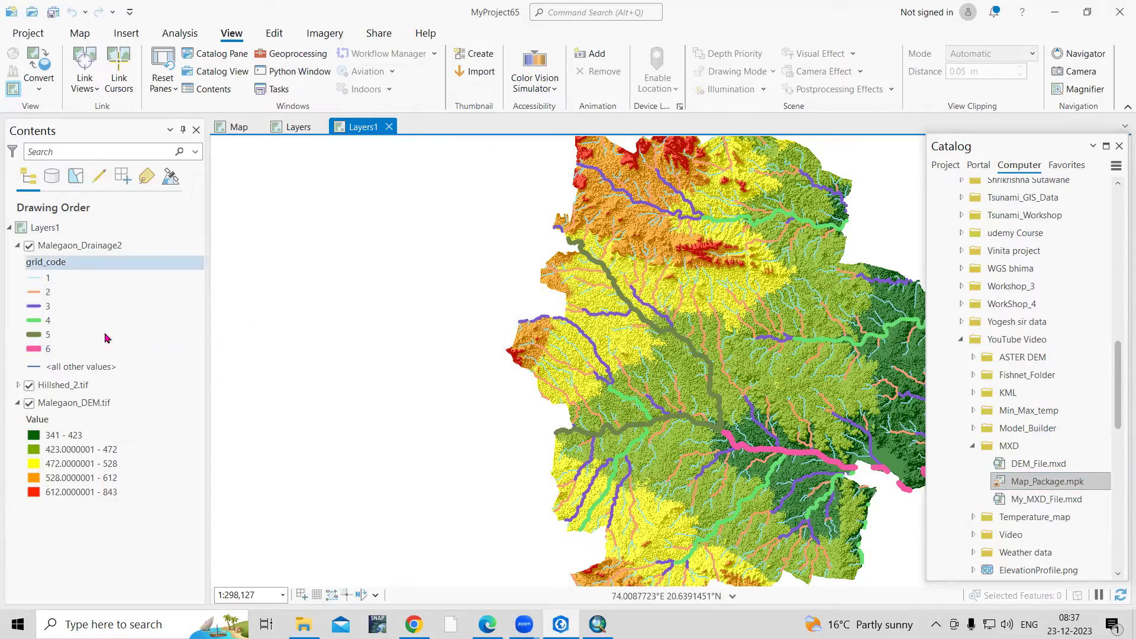
click(598, 624)
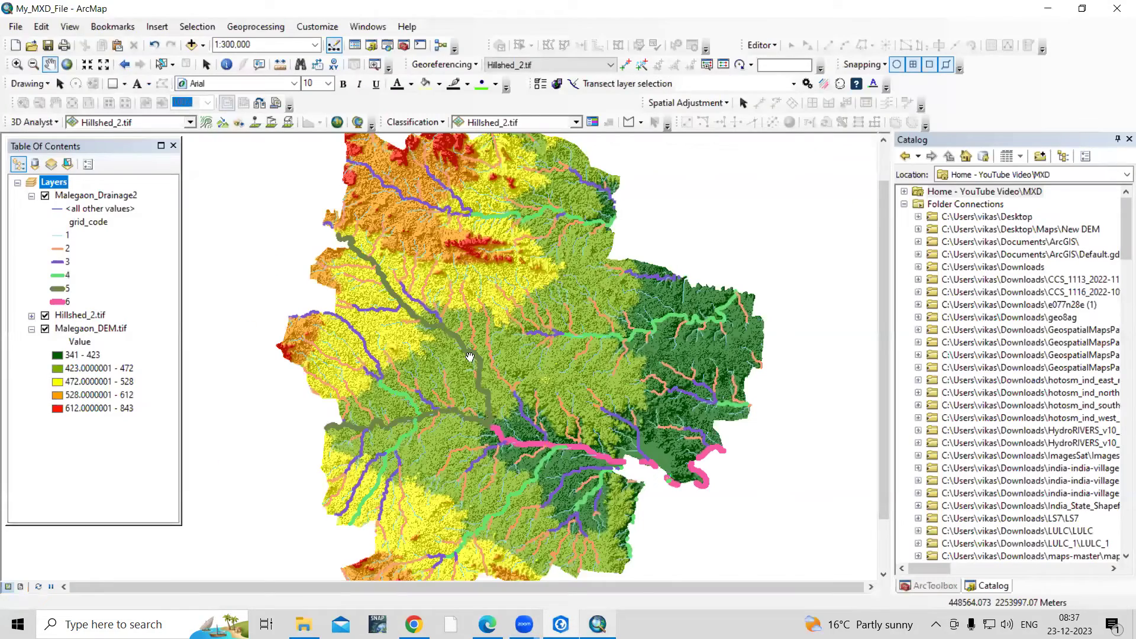
key(alt+Tab)
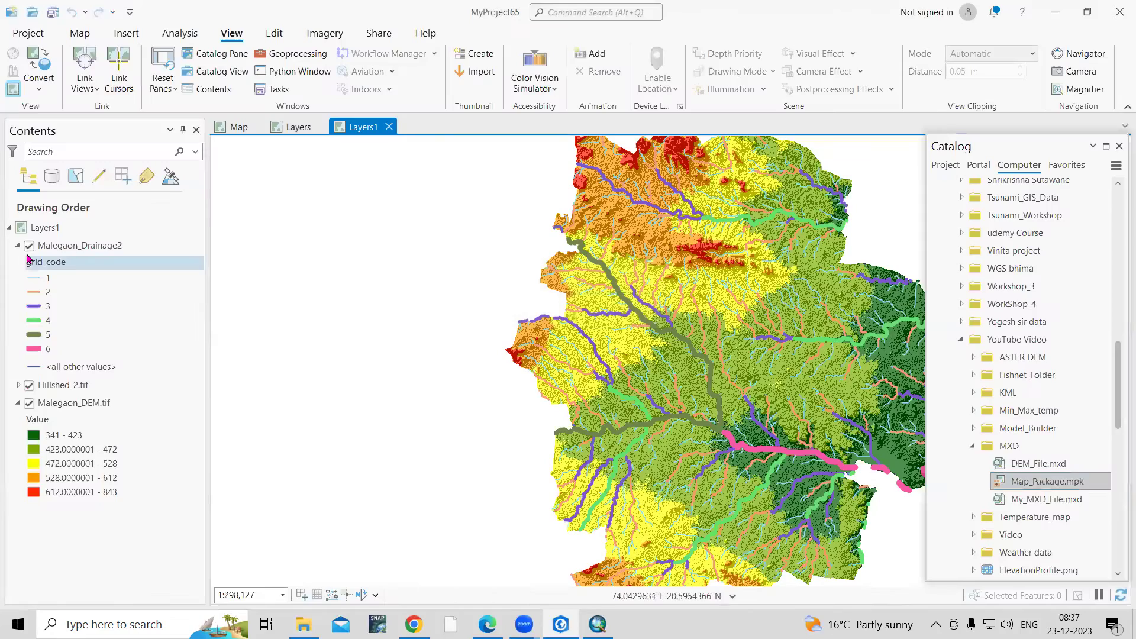
click(29, 255)
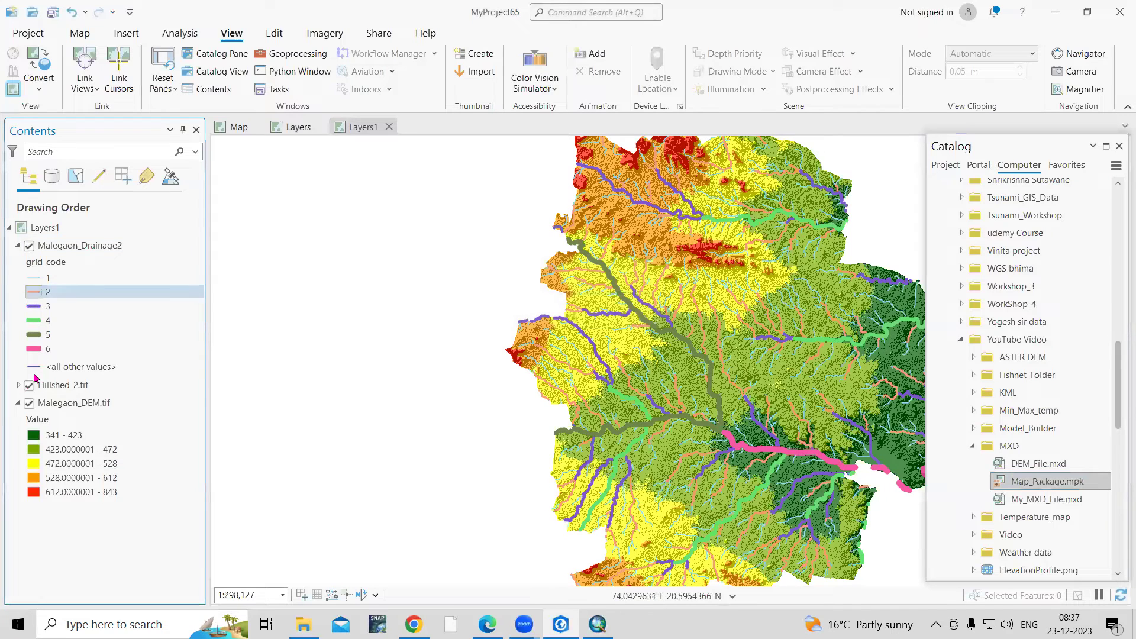